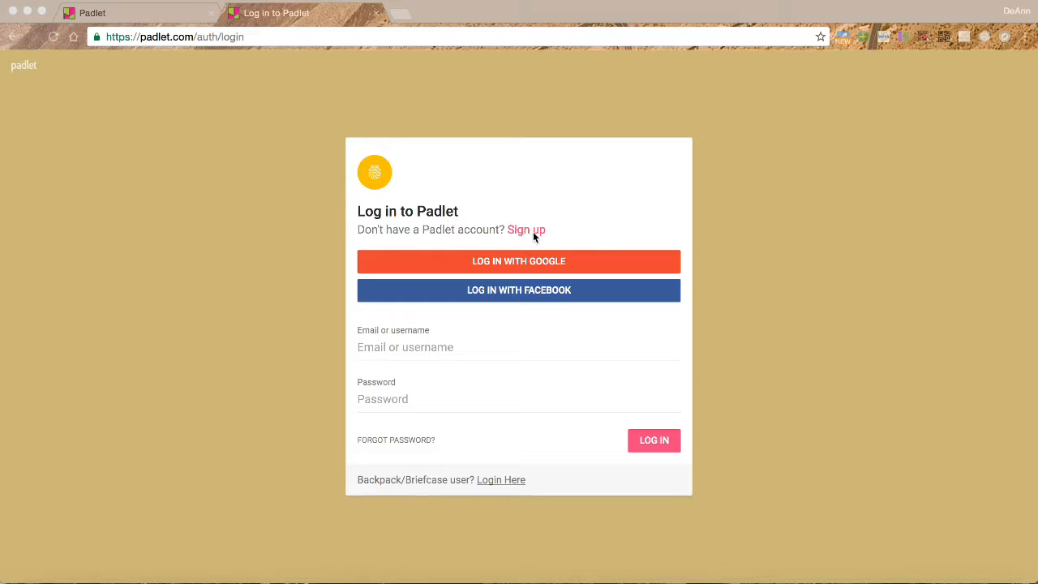
# Look through the list of created padlets in the logged-in account and open the dashboard
pyautogui.click(135, 20)
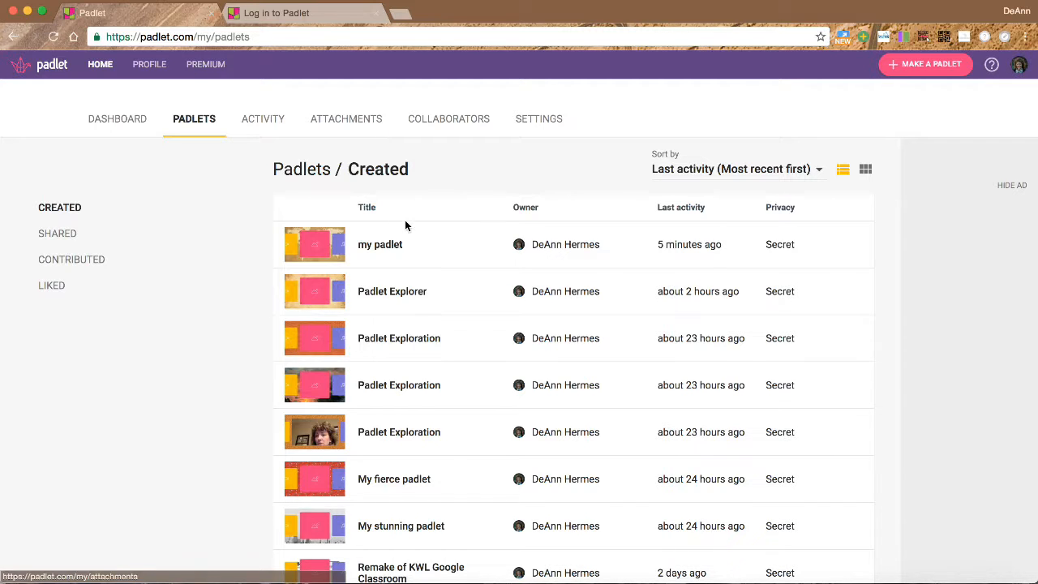
pyautogui.scroll(-3, 405, 225)
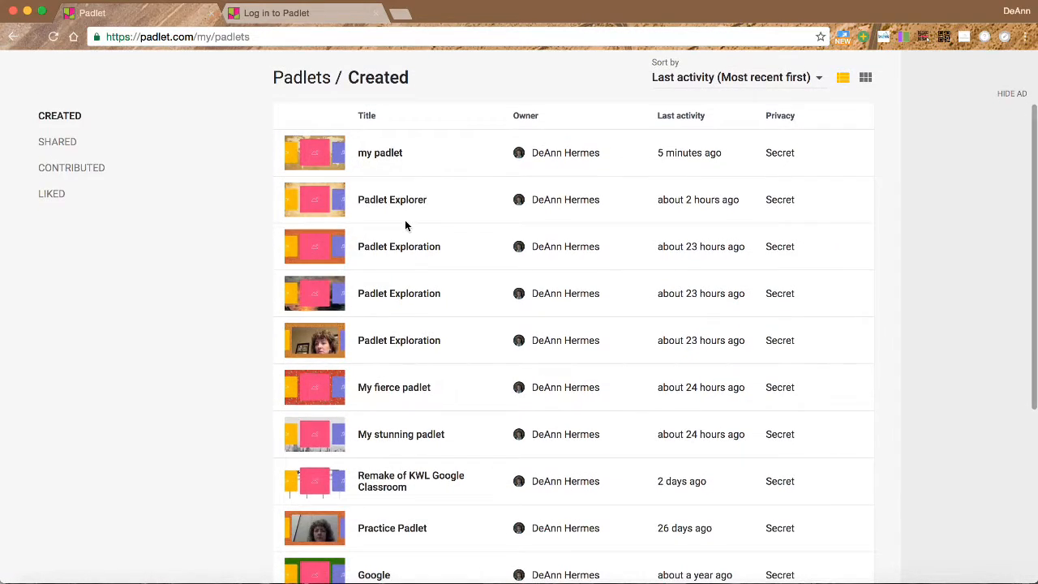
pyautogui.scroll(3, 405, 225)
pyautogui.click(117, 122)
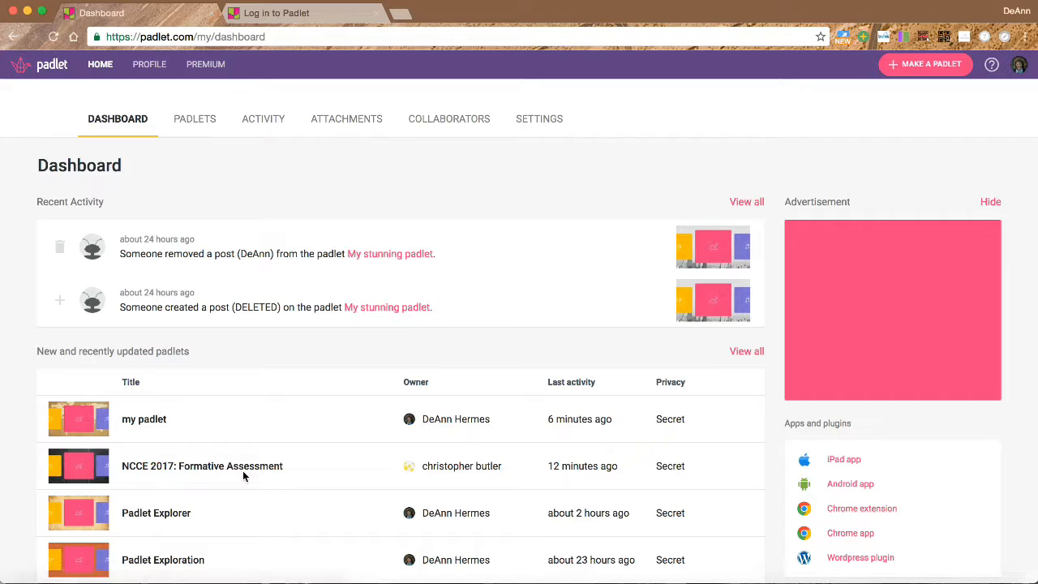
# Open the "NCCE 2017: Formative Assessment" padlet and read through the posts on it
pyautogui.click(244, 470)
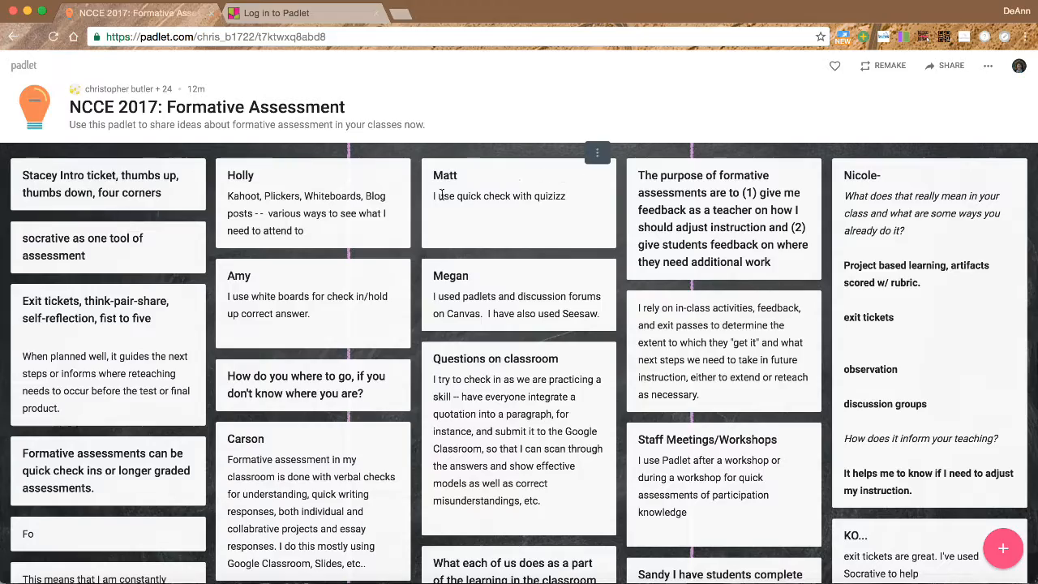
pyautogui.scroll(-2, 554, 333)
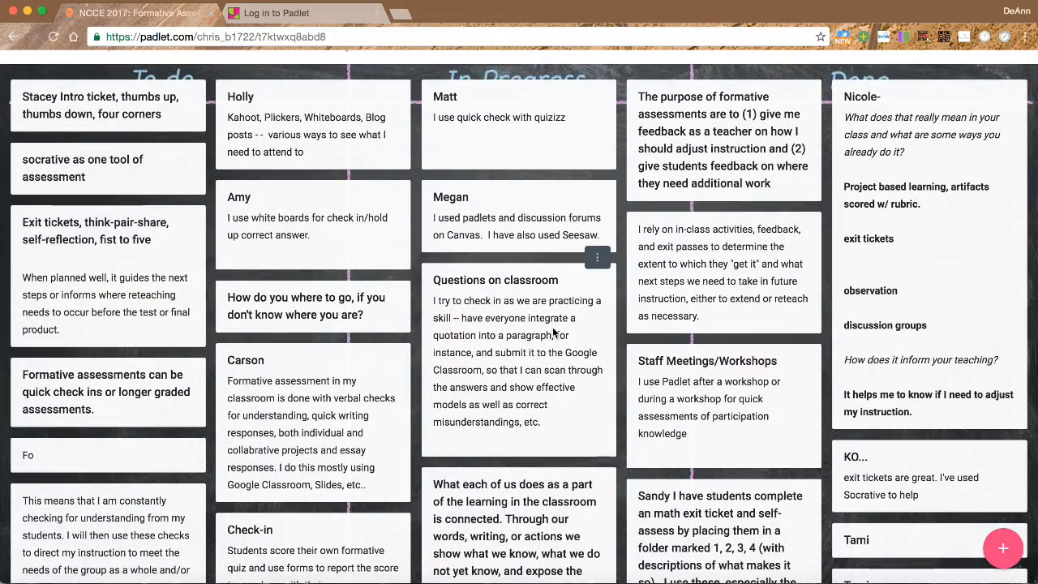
pyautogui.scroll(-2, 553, 333)
pyautogui.scroll(4, 554, 332)
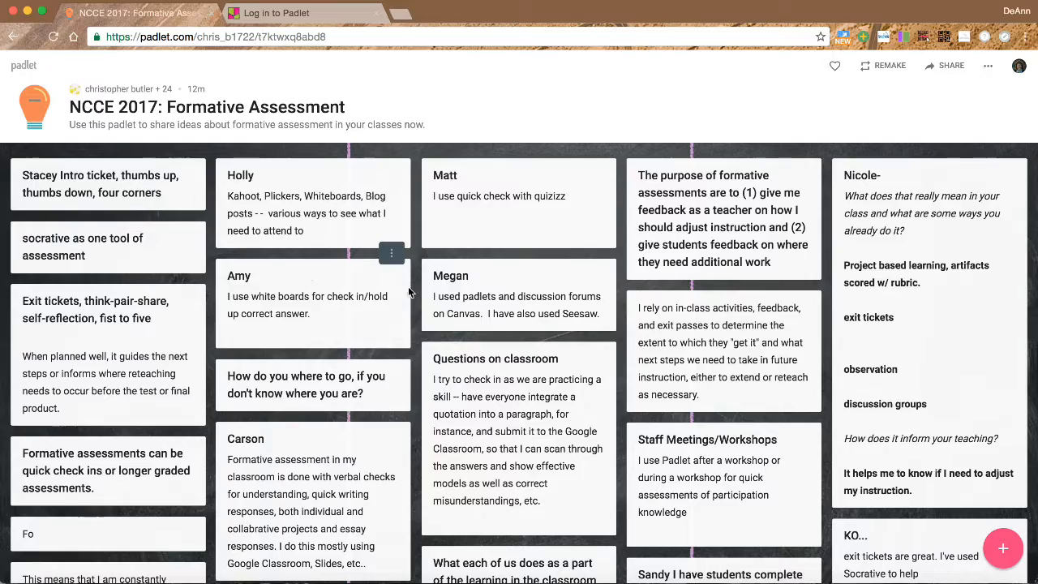
pyautogui.scroll(-1, 610, 371)
pyautogui.scroll(-5, 611, 371)
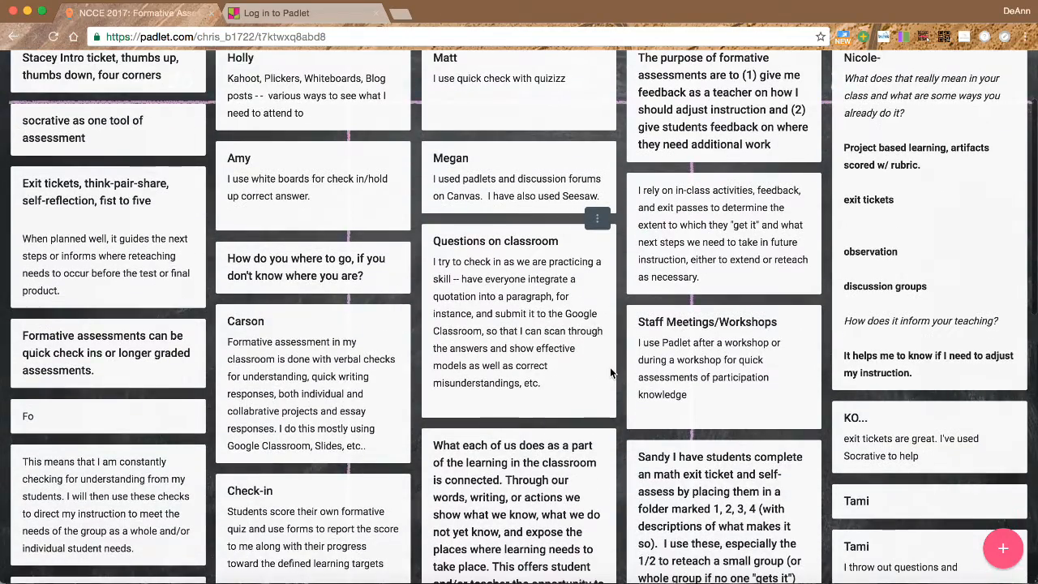
pyautogui.scroll(-4, 610, 371)
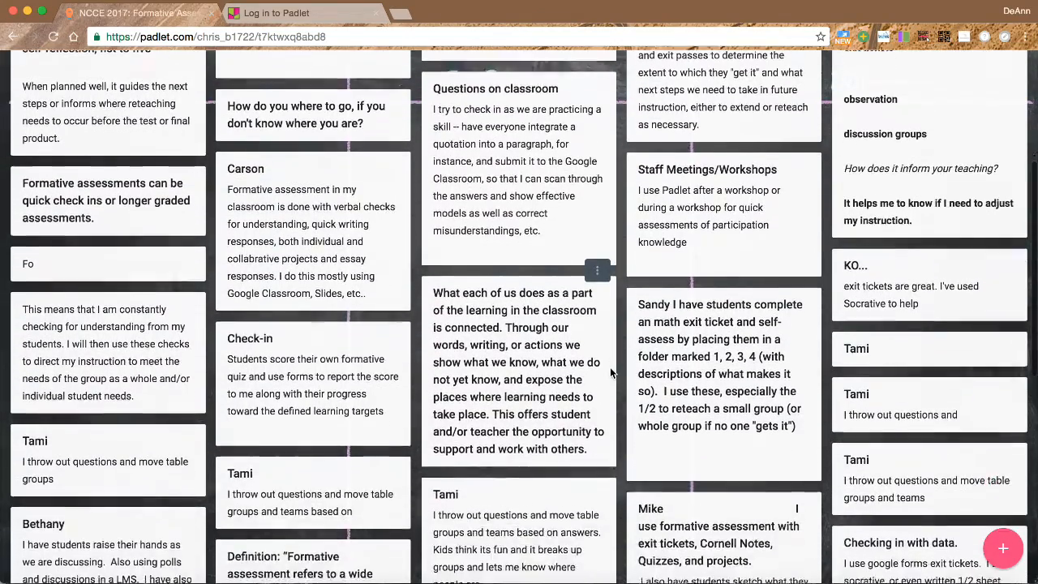
pyautogui.scroll(-3, 611, 372)
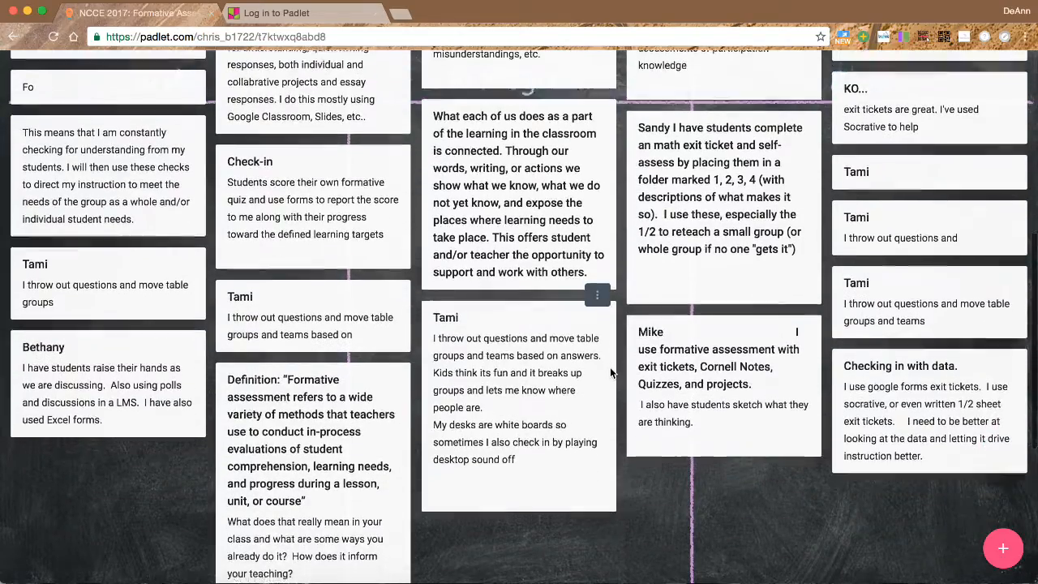
pyautogui.scroll(7, 610, 372)
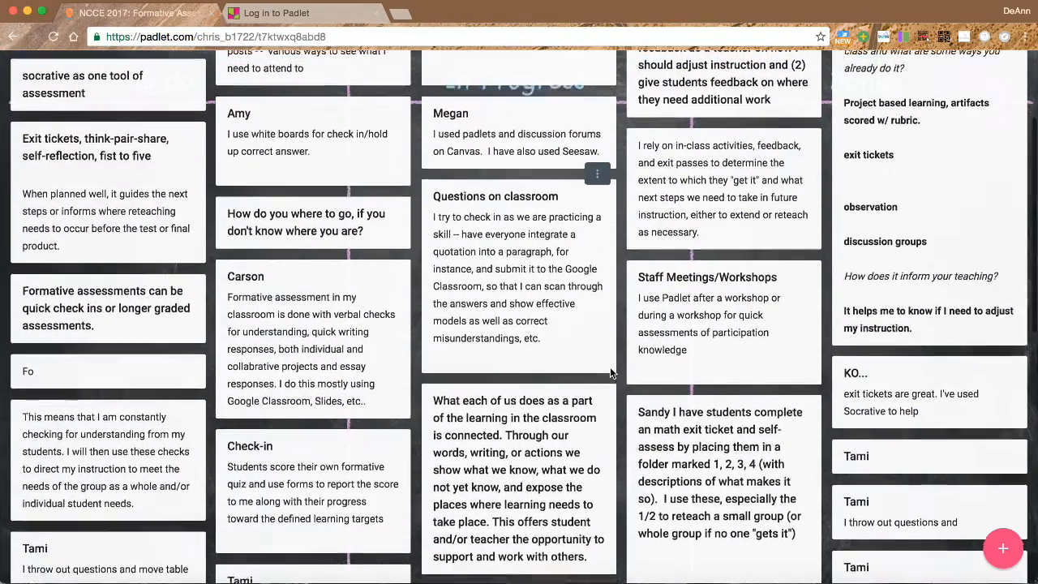
pyautogui.scroll(3, 610, 370)
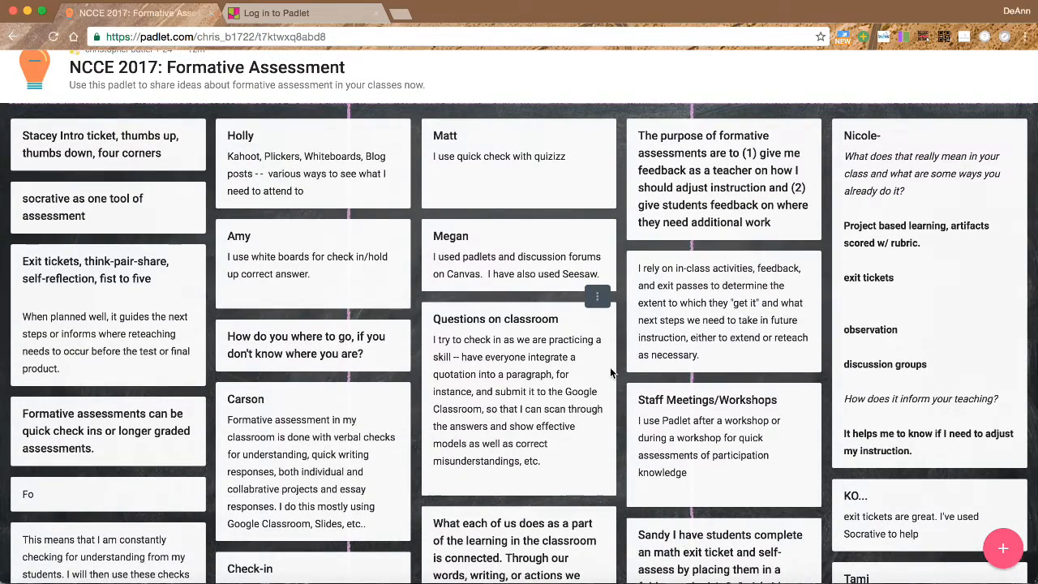
pyautogui.scroll(1, 611, 371)
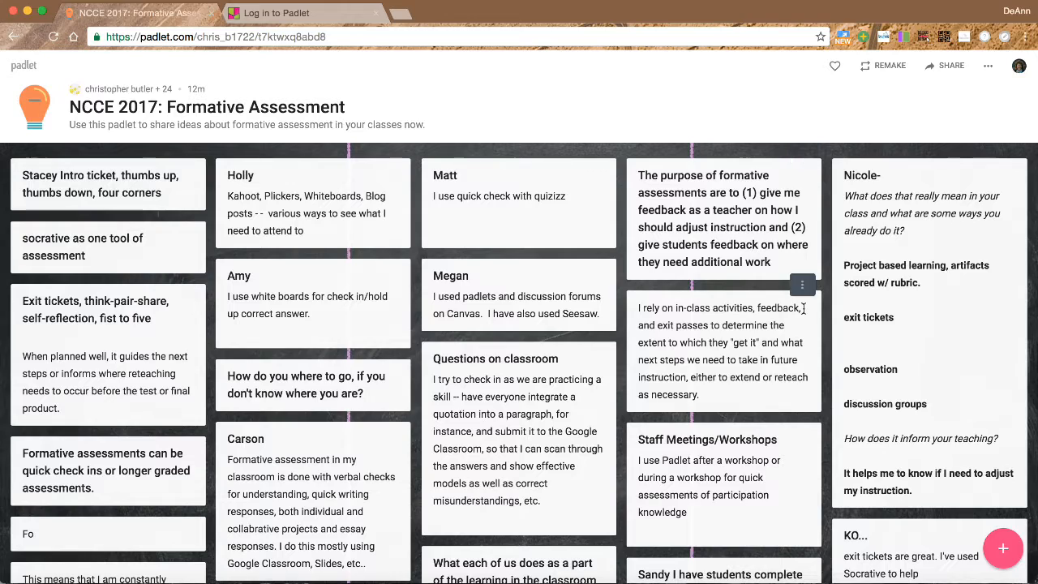
# Start a blank post on the formative assessment padlet and go back to the dashboard
pyautogui.click(1004, 551)
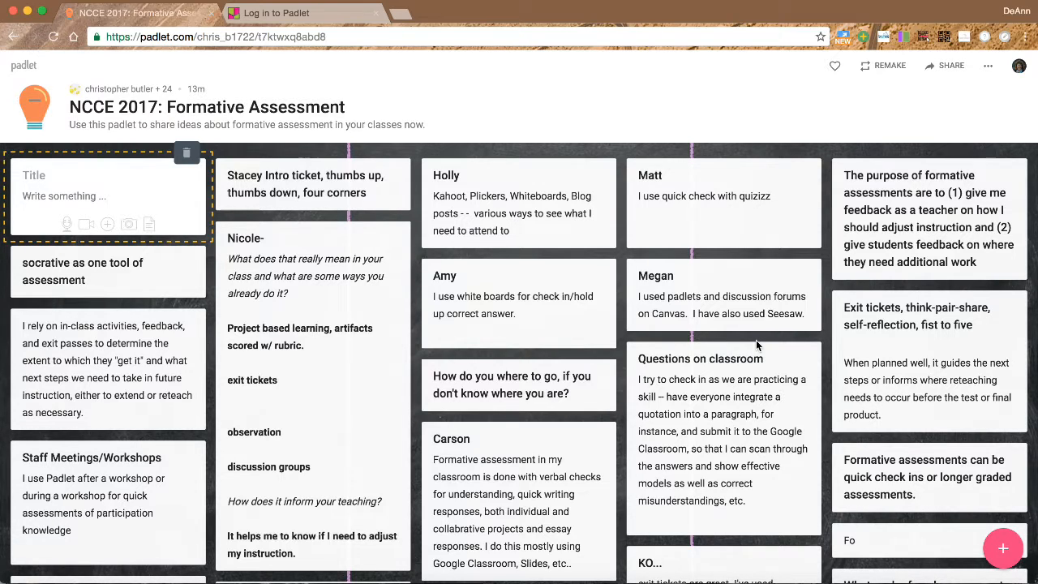
pyautogui.click(13, 37)
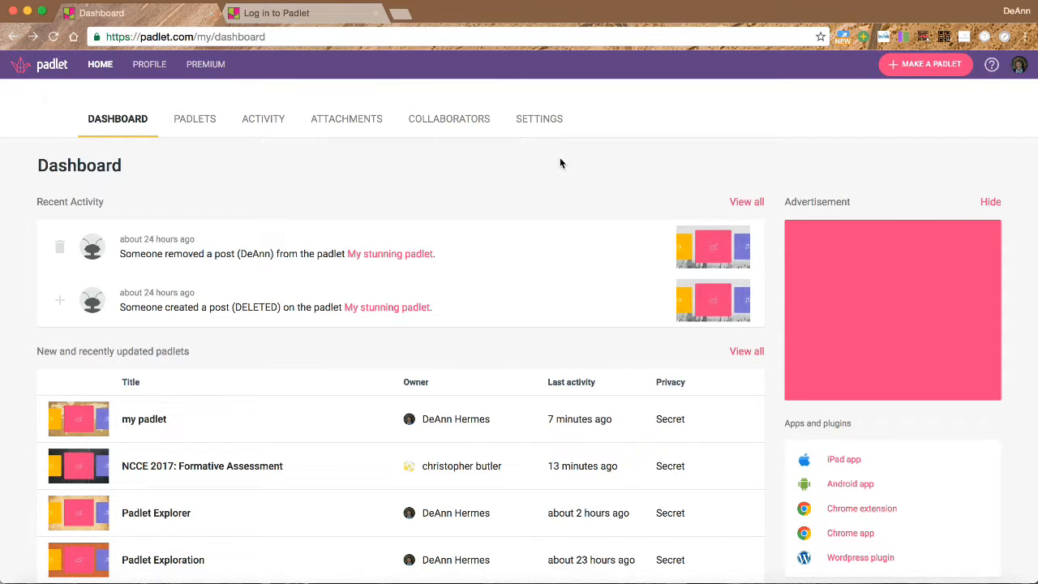
# Create a new padlet and go through its title and description fields
pyautogui.click(932, 63)
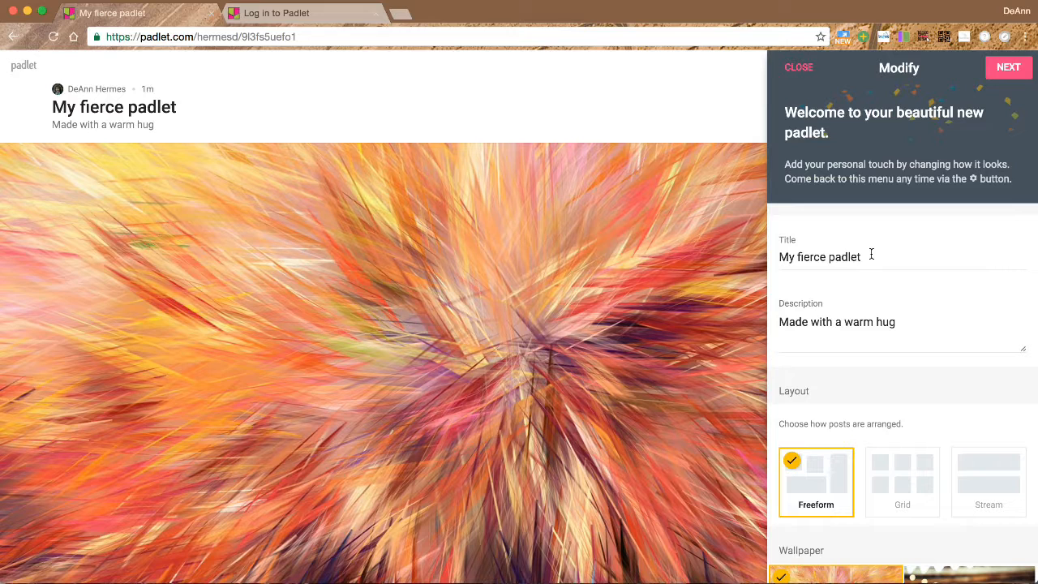
pyautogui.moveTo(871, 254); pyautogui.dragTo(780, 253)
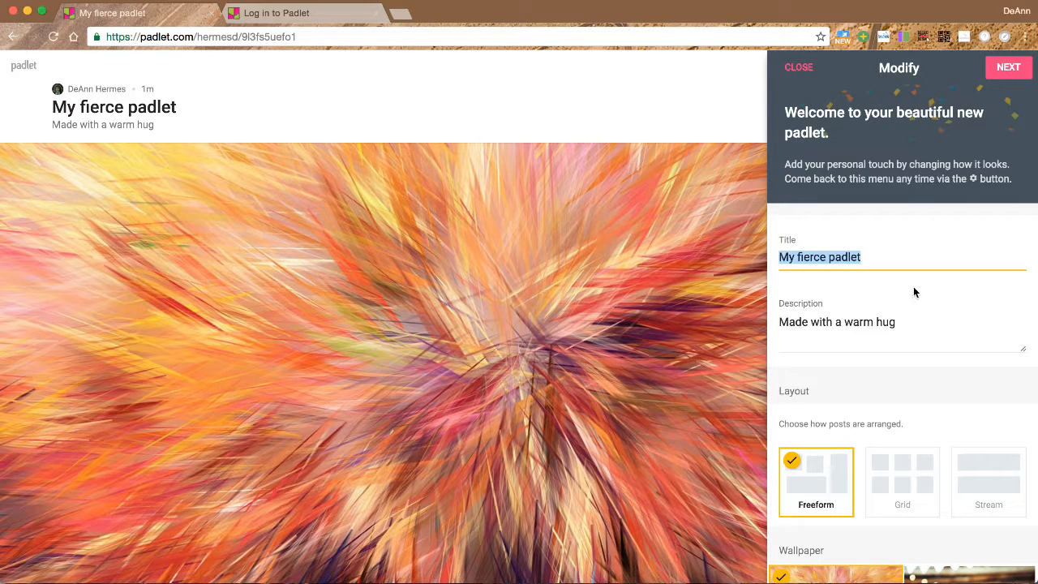
pyautogui.click(937, 302)
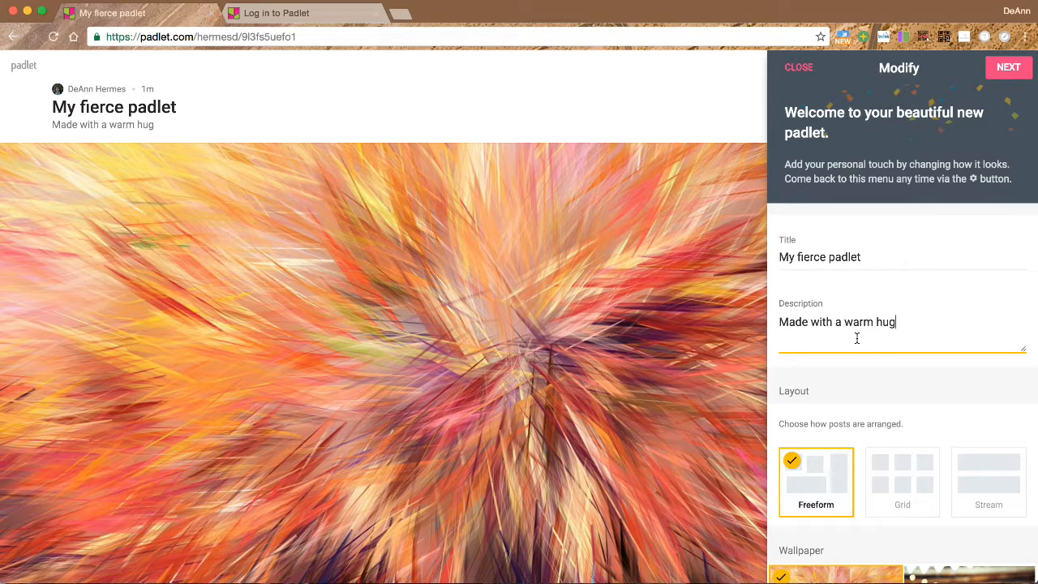
# Try the Grid layout for the new padlet's posts and settle on Stream
pyautogui.scroll(-3, 869, 366)
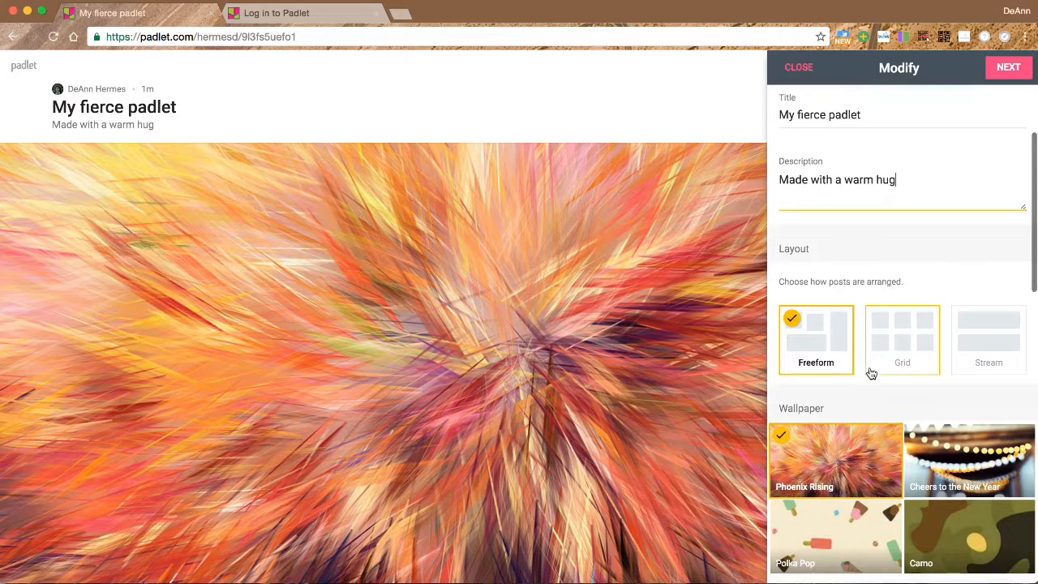
pyautogui.scroll(-1, 870, 369)
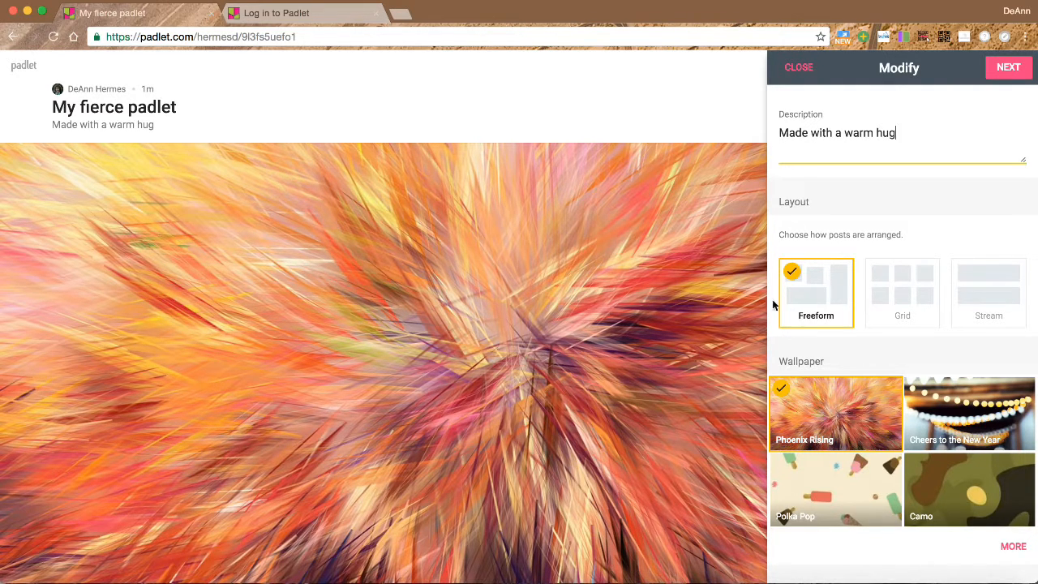
pyautogui.click(904, 297)
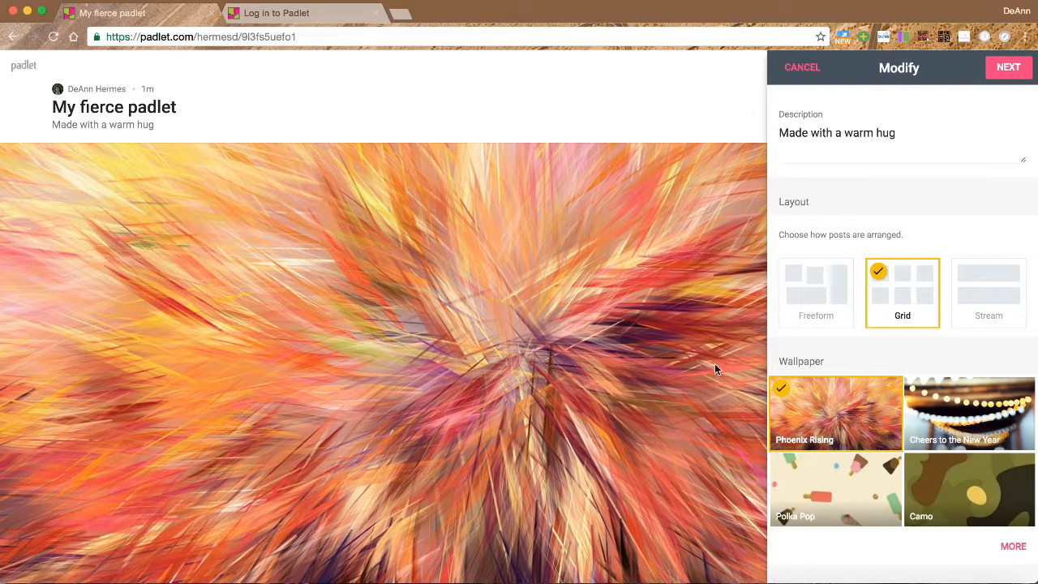
pyautogui.click(996, 290)
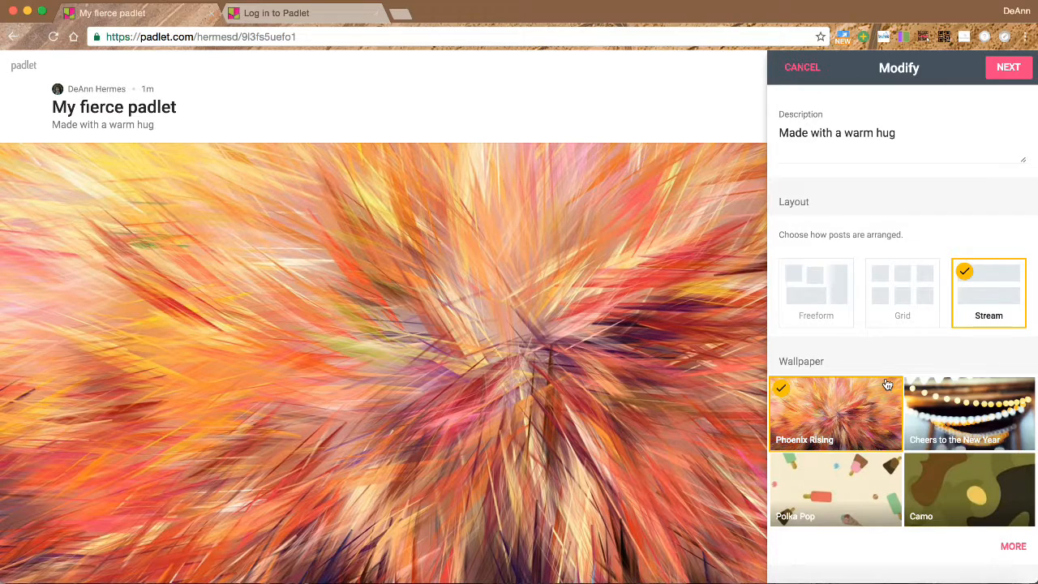
# Apply the Bricks wallpaper from the full wallpaper gallery and return to the padlet's settings
pyautogui.scroll(-3, 886, 382)
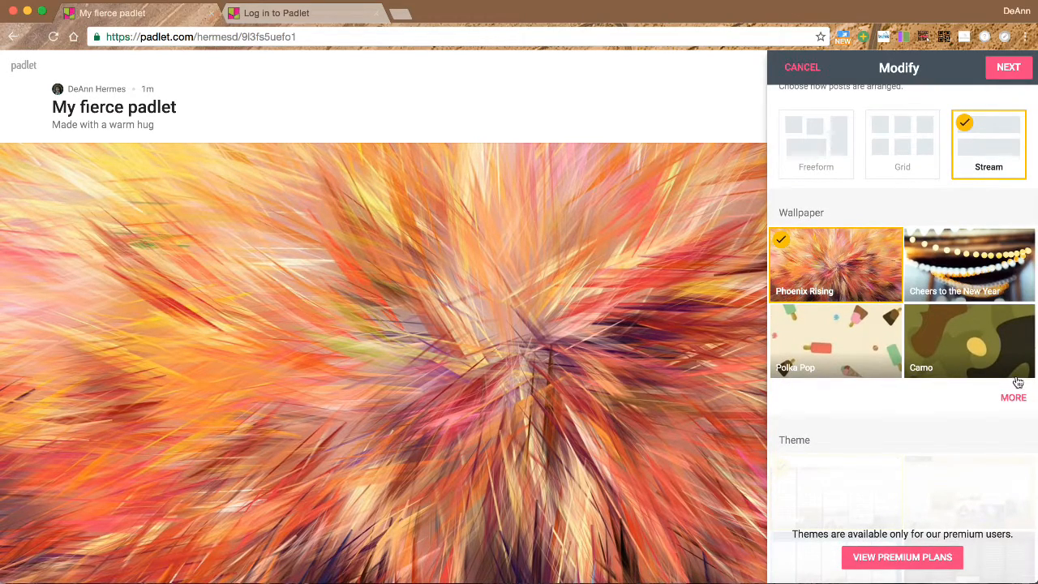
pyautogui.click(1013, 399)
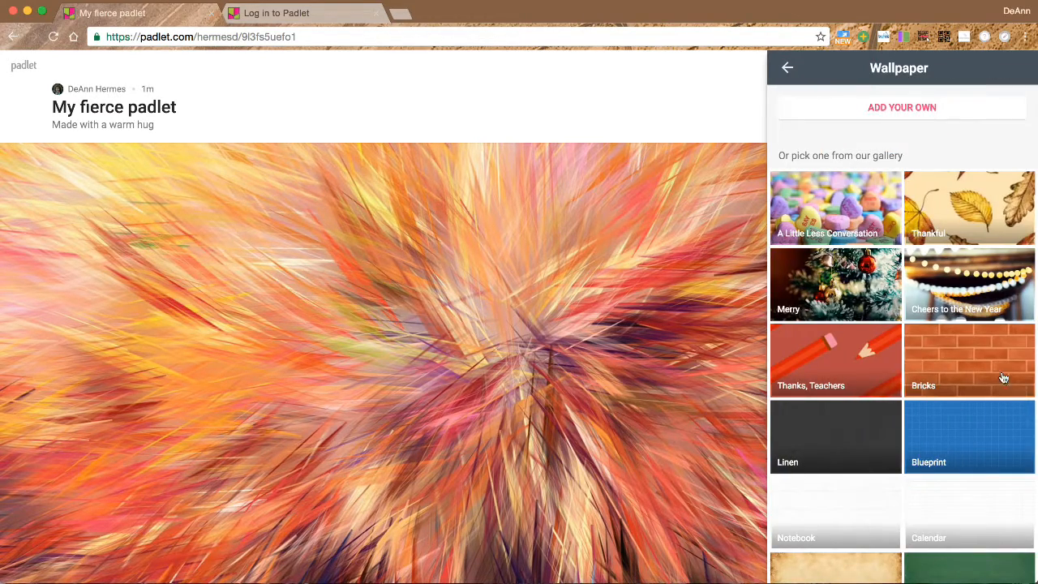
pyautogui.click(999, 373)
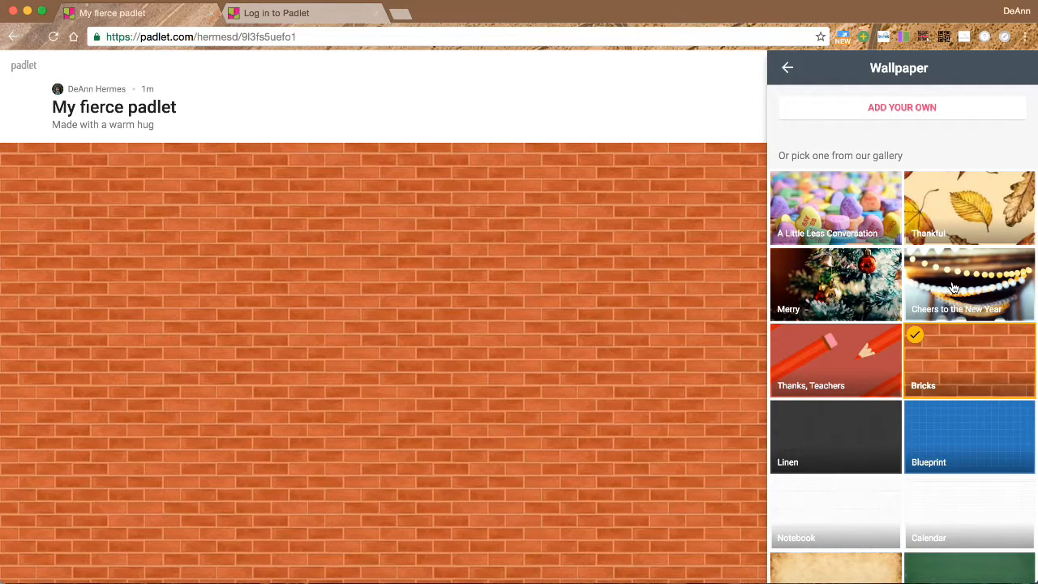
pyautogui.scroll(-1, 954, 288)
pyautogui.scroll(1, 953, 288)
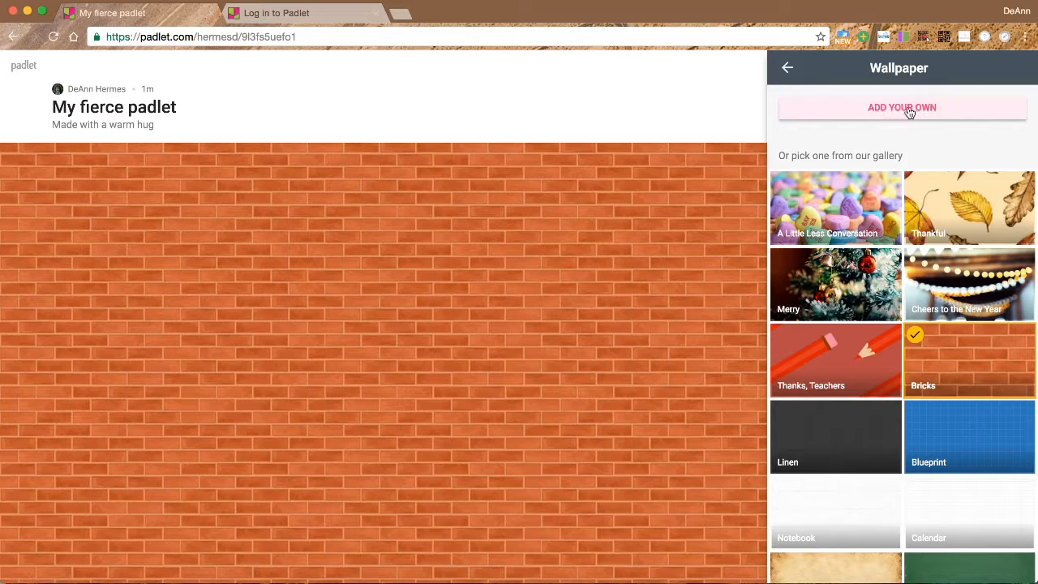
pyautogui.click(861, 109)
pyautogui.click(787, 71)
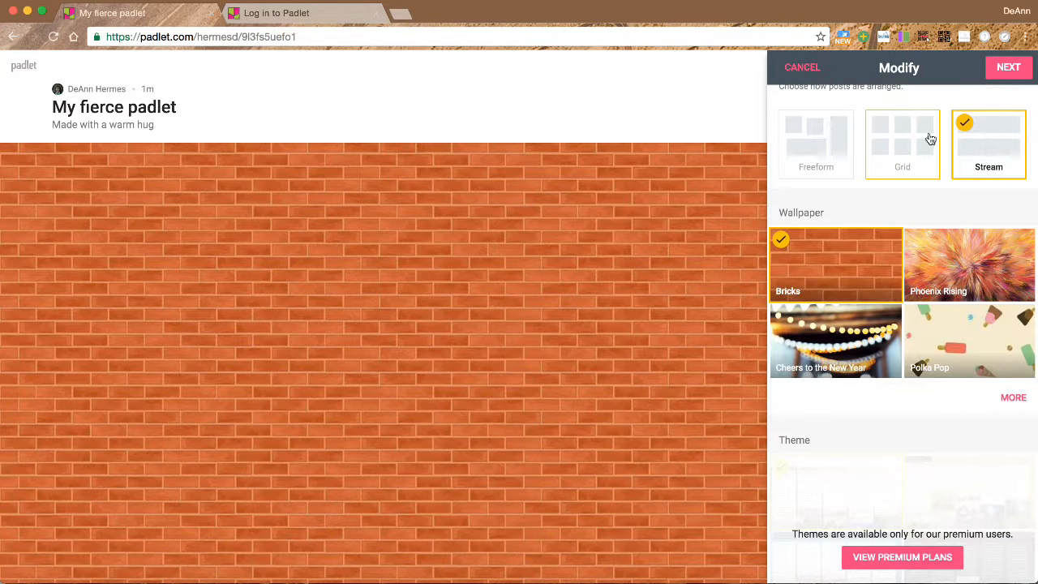
# Set the padlet's icon to the floppy disk from the full icon gallery and return to the settings
pyautogui.scroll(-5, 975, 258)
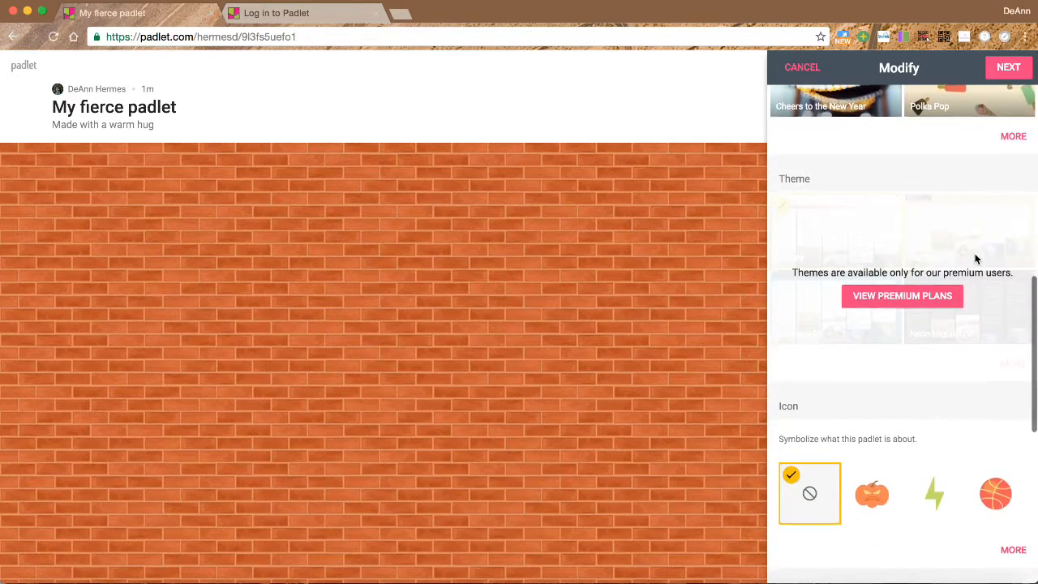
pyautogui.scroll(-5, 976, 258)
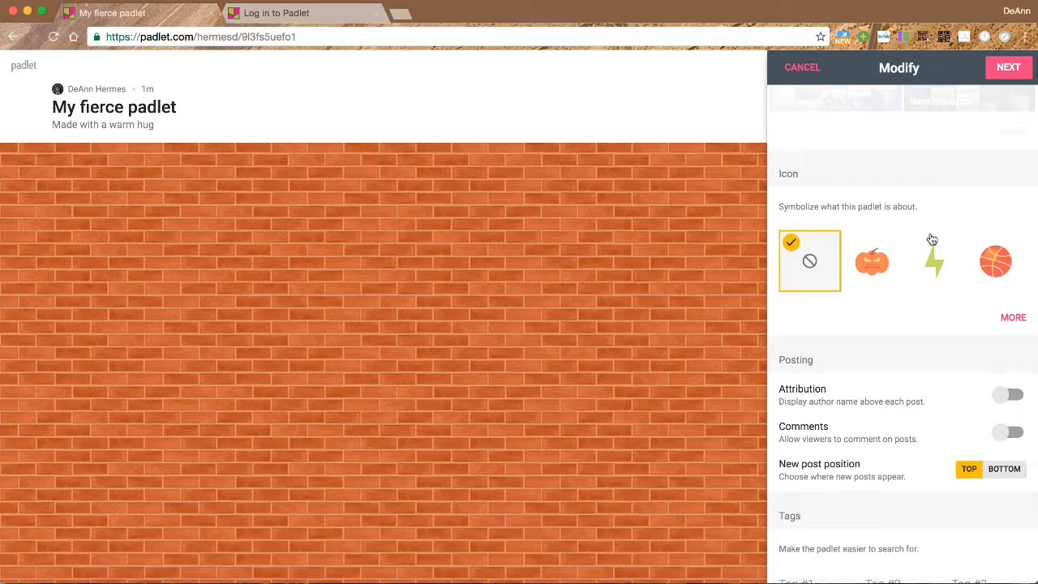
pyautogui.click(1008, 320)
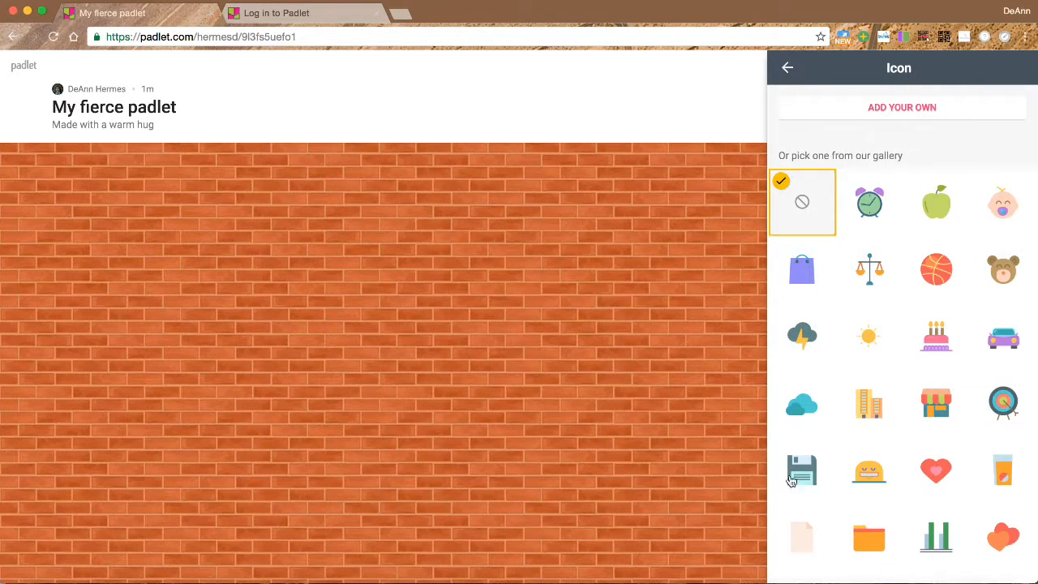
pyautogui.click(796, 479)
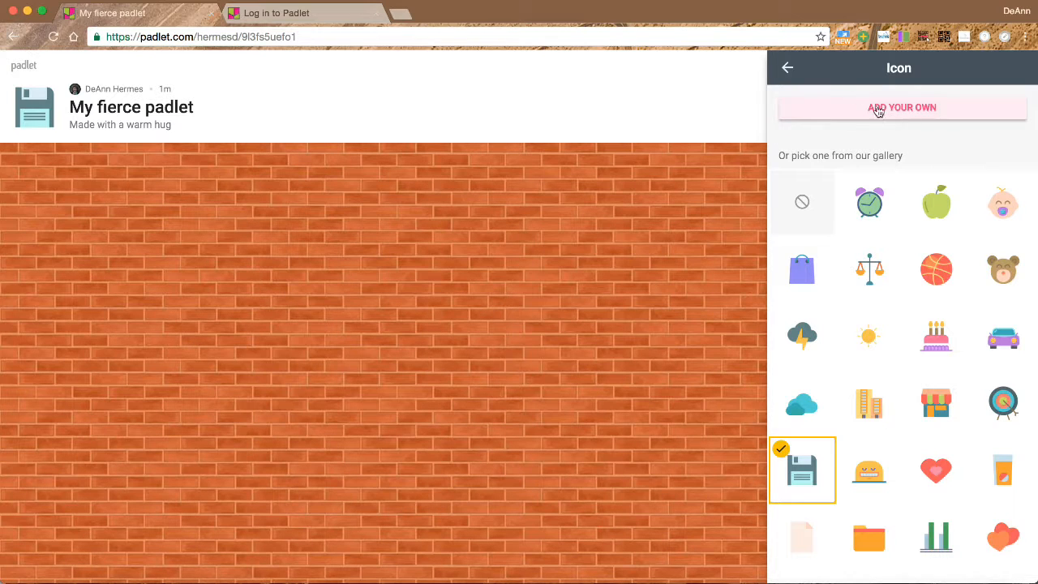
pyautogui.click(787, 69)
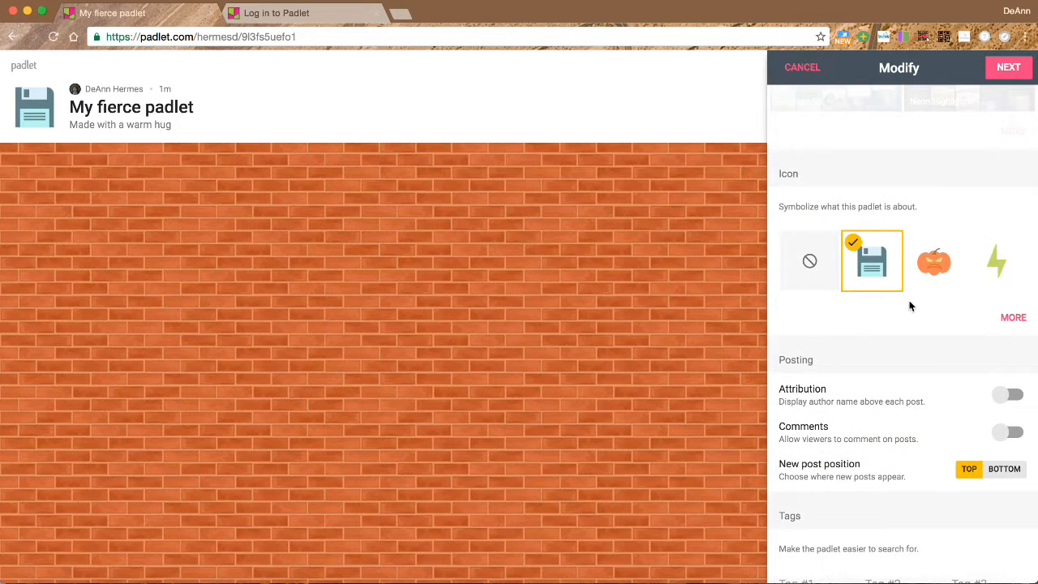
# Turn on Attribution and Comments for posts and continue to the People & Privacy settings
pyautogui.scroll(-3, 909, 300)
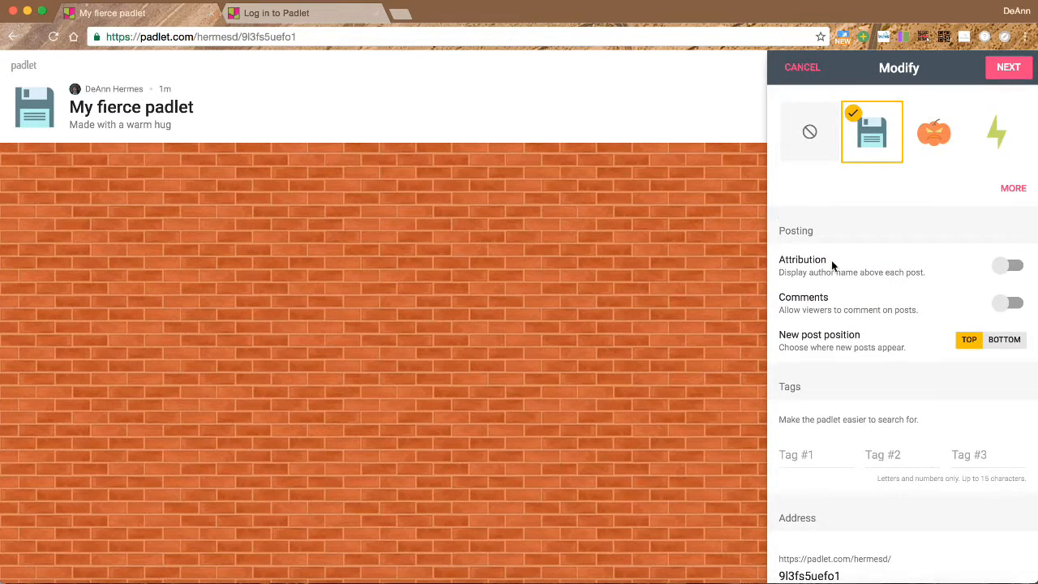
pyautogui.click(1010, 274)
pyautogui.click(1008, 311)
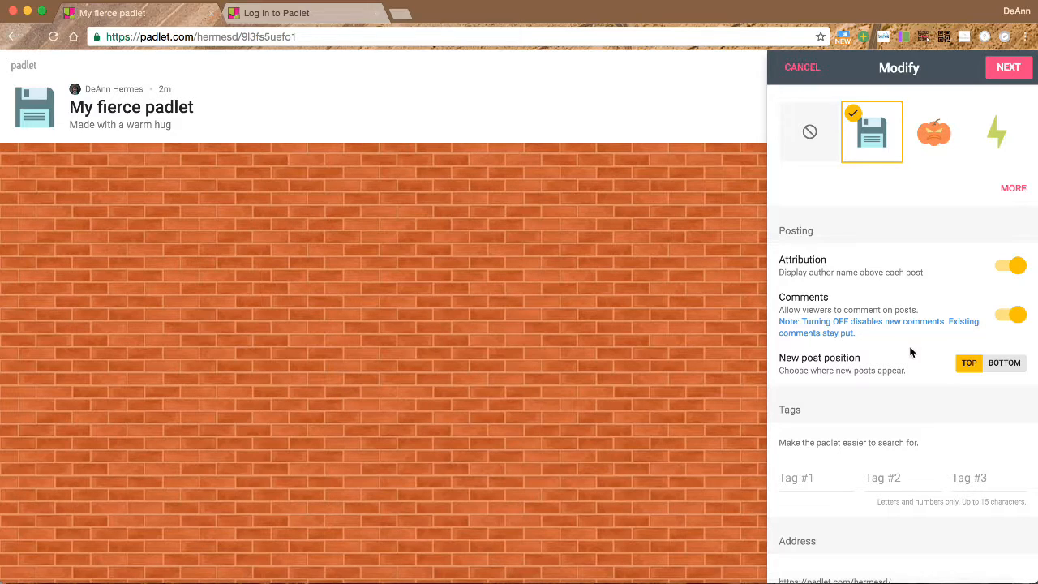
pyautogui.scroll(-3, 910, 352)
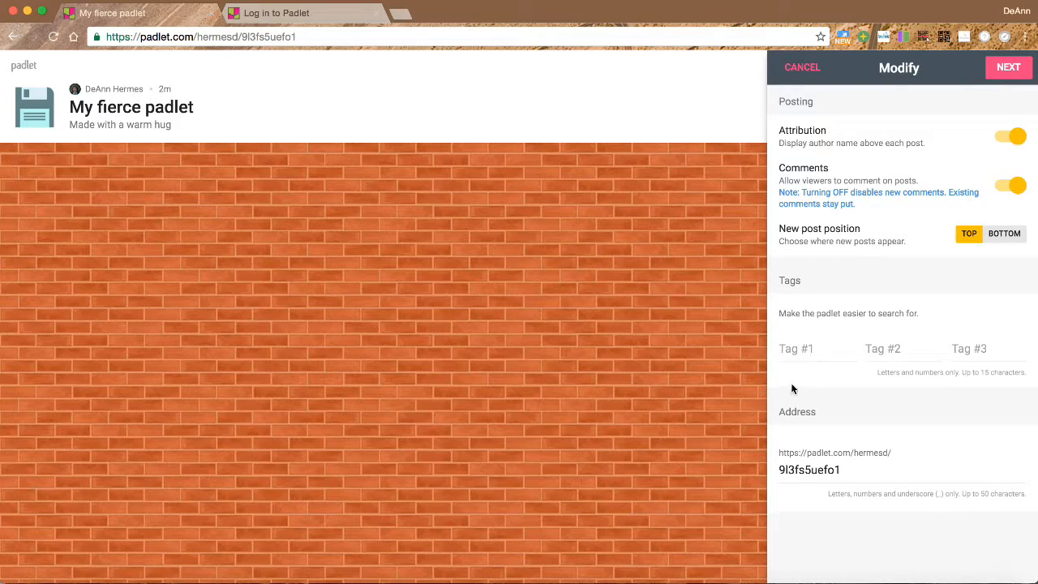
pyautogui.click(1021, 68)
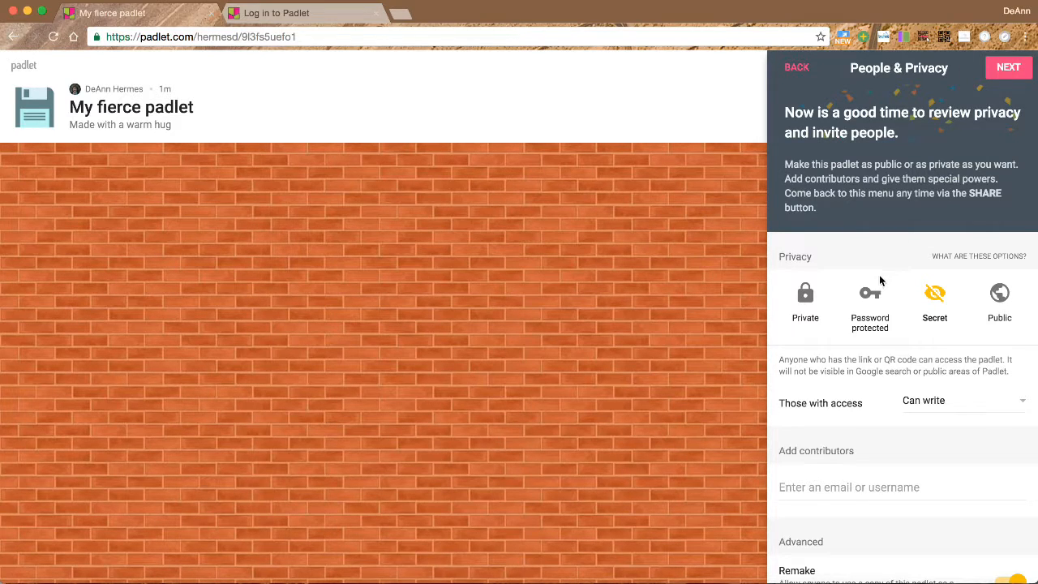
# Try the Private and Password protected privacy options for the padlet and return to Secret
pyautogui.scroll(-2, 880, 279)
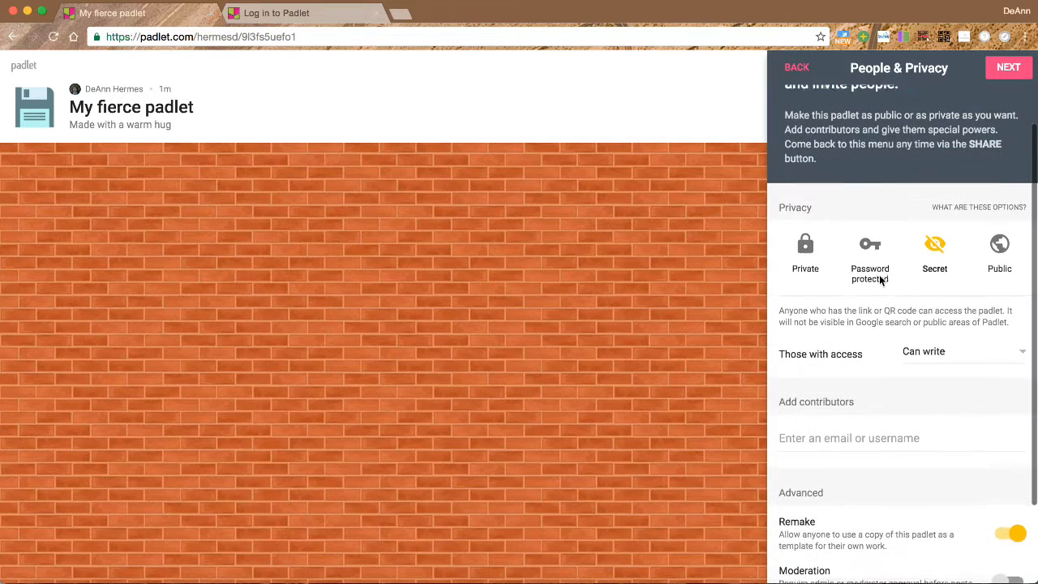
pyautogui.click(805, 264)
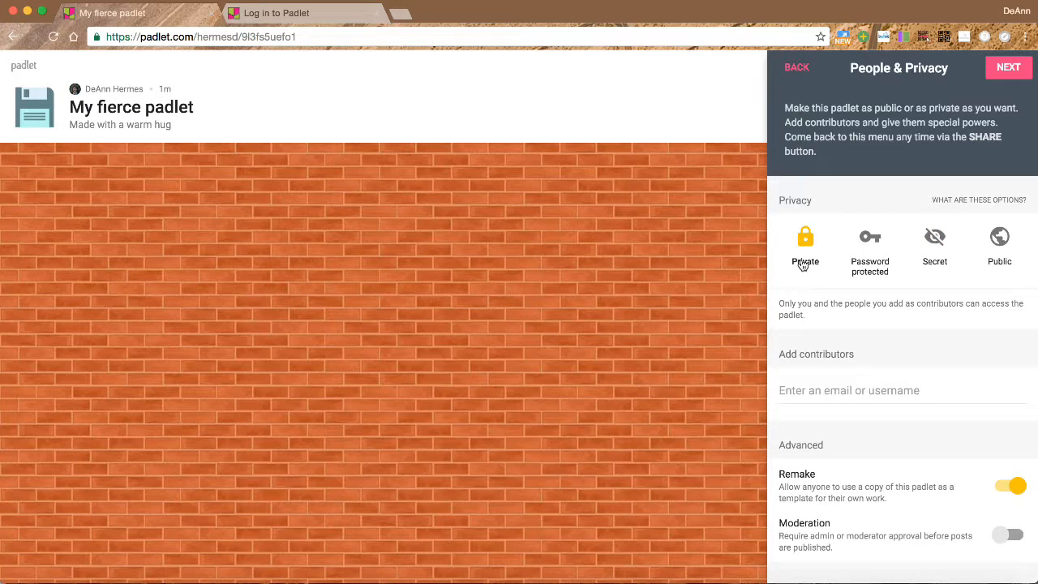
pyautogui.click(872, 264)
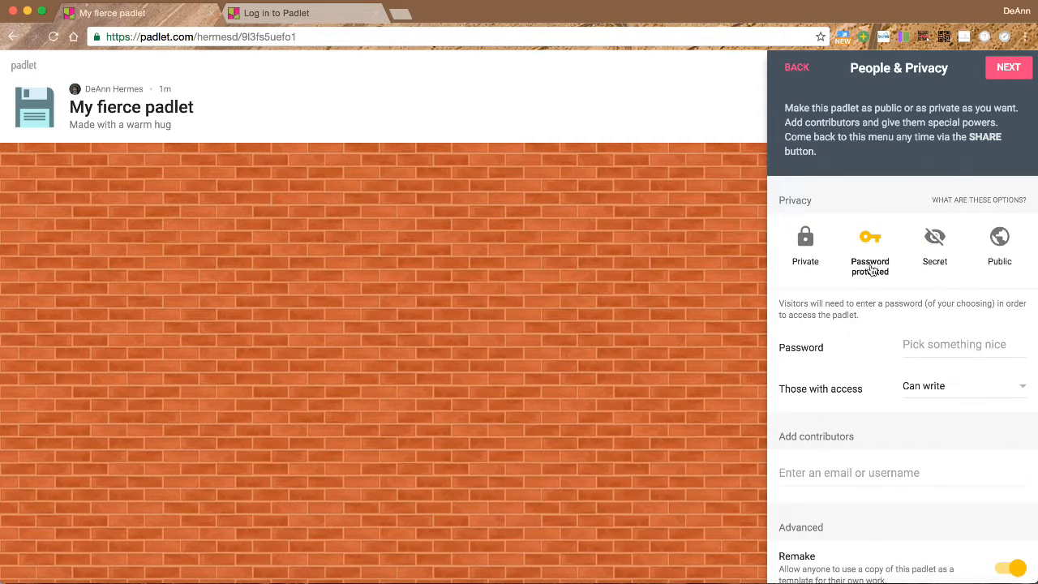
pyautogui.click(937, 254)
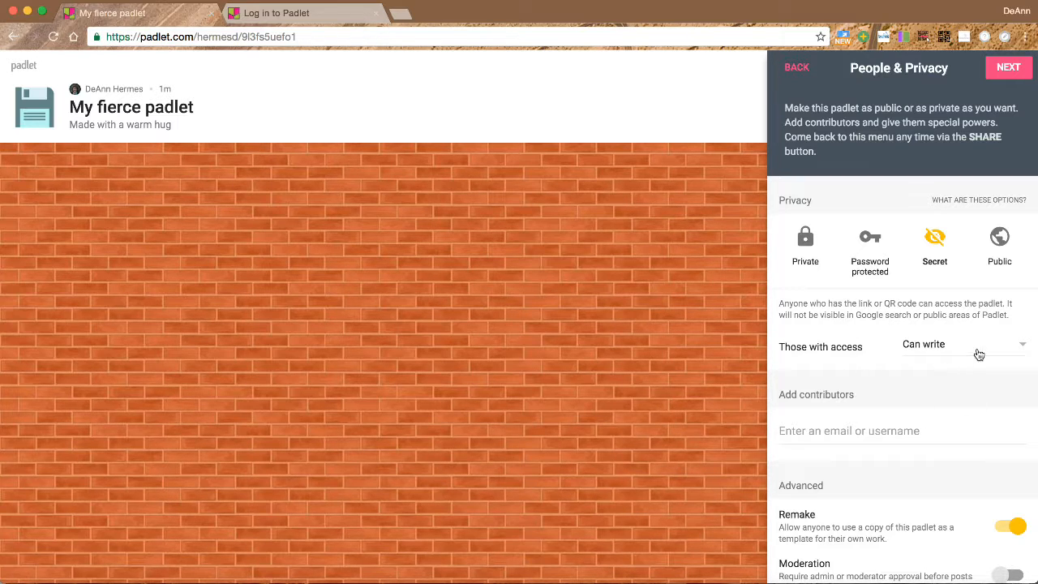
# Keep Can write as the permission for those with access, finish the People & Privacy setup and start posting
pyautogui.click(1023, 351)
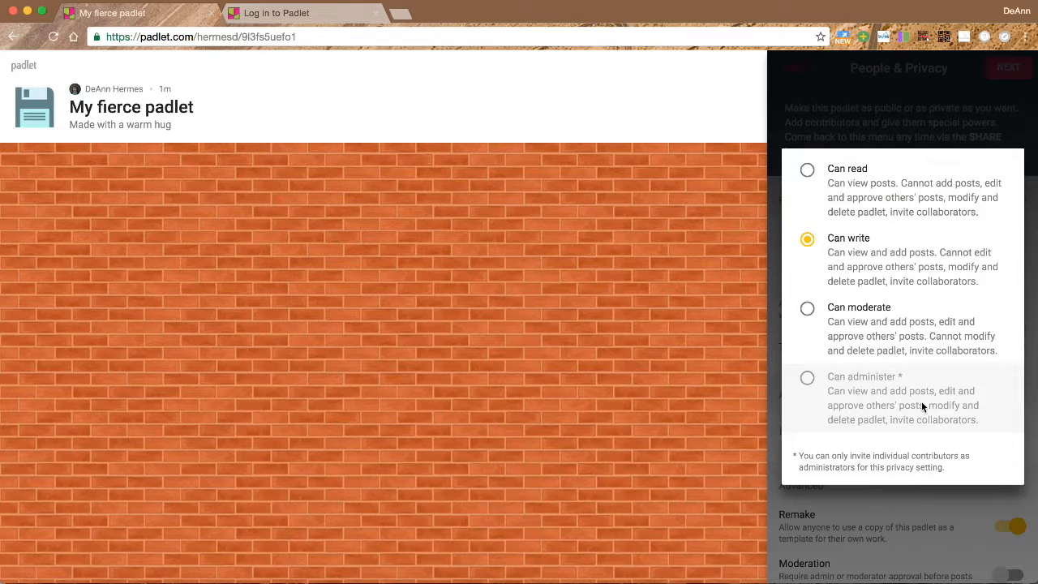
pyautogui.click(871, 278)
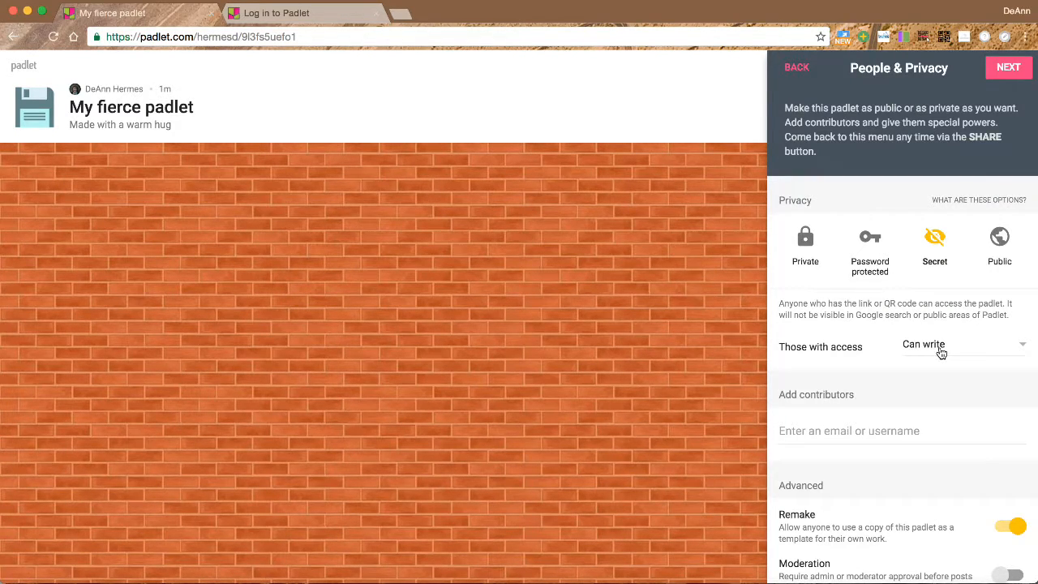
pyautogui.scroll(-3, 923, 360)
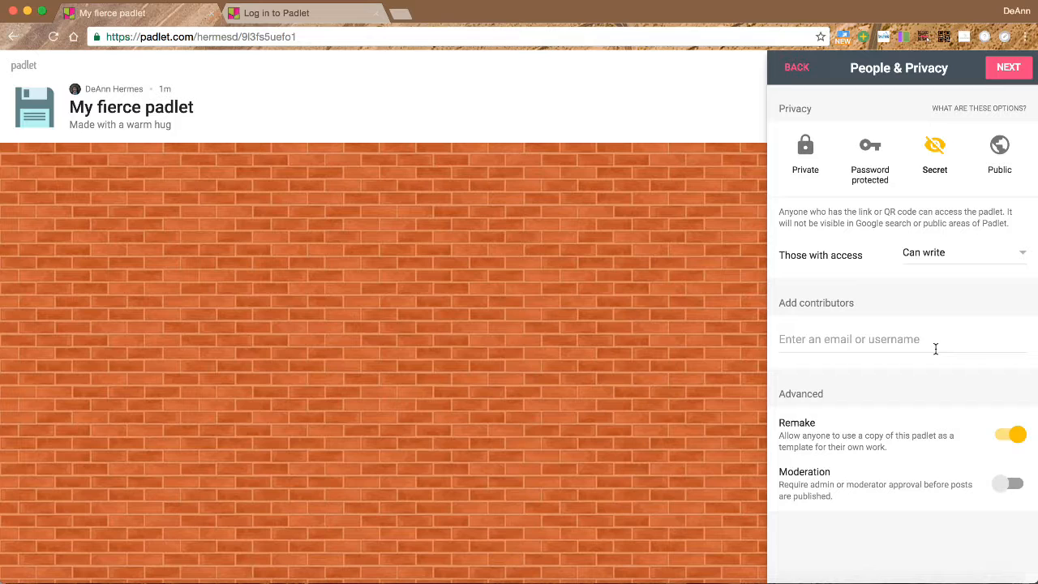
pyautogui.click(1007, 70)
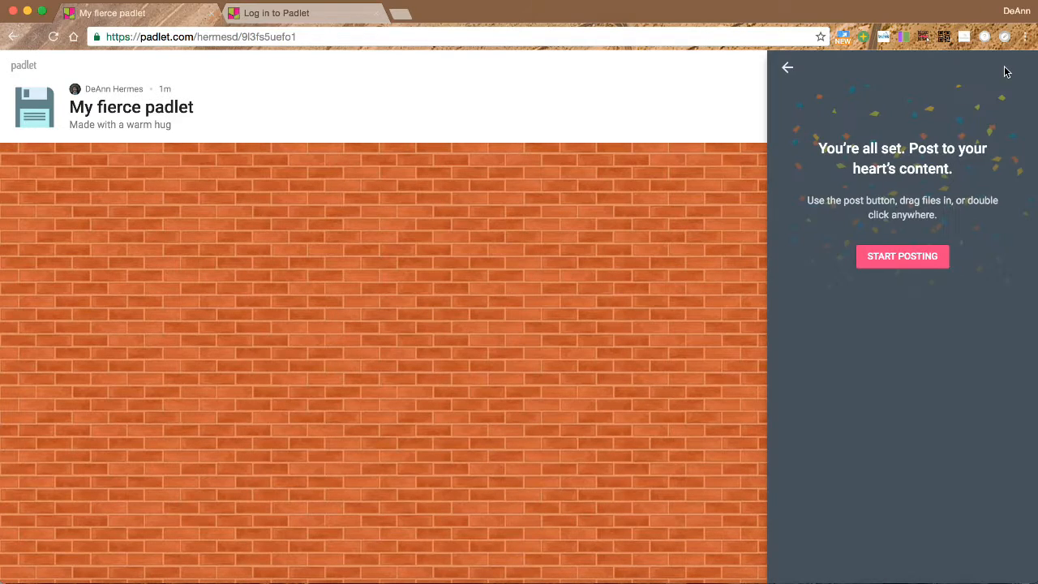
pyautogui.click(897, 263)
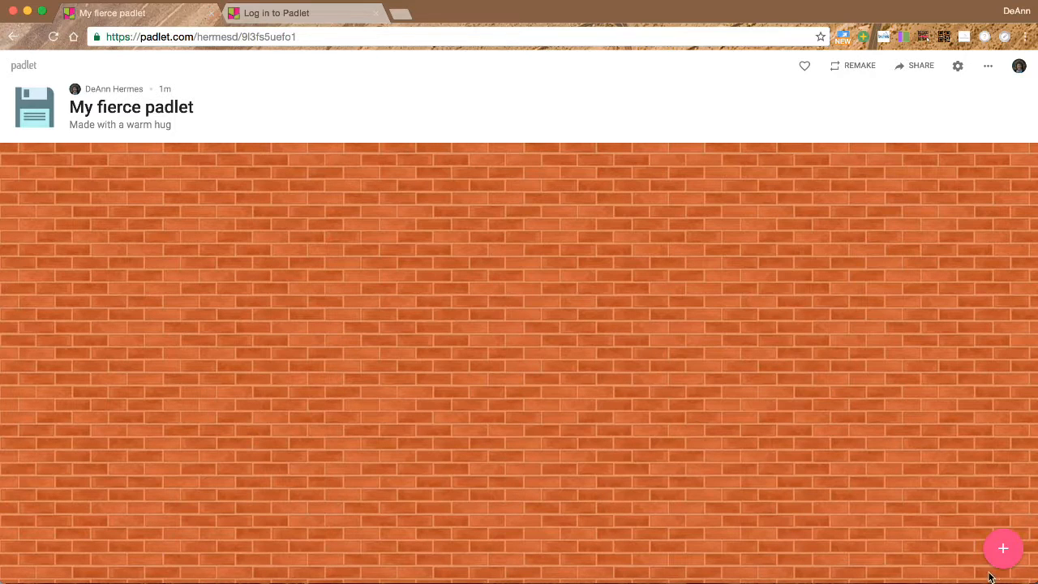
# Add a blank post to the padlet and delete it
pyautogui.click(1007, 554)
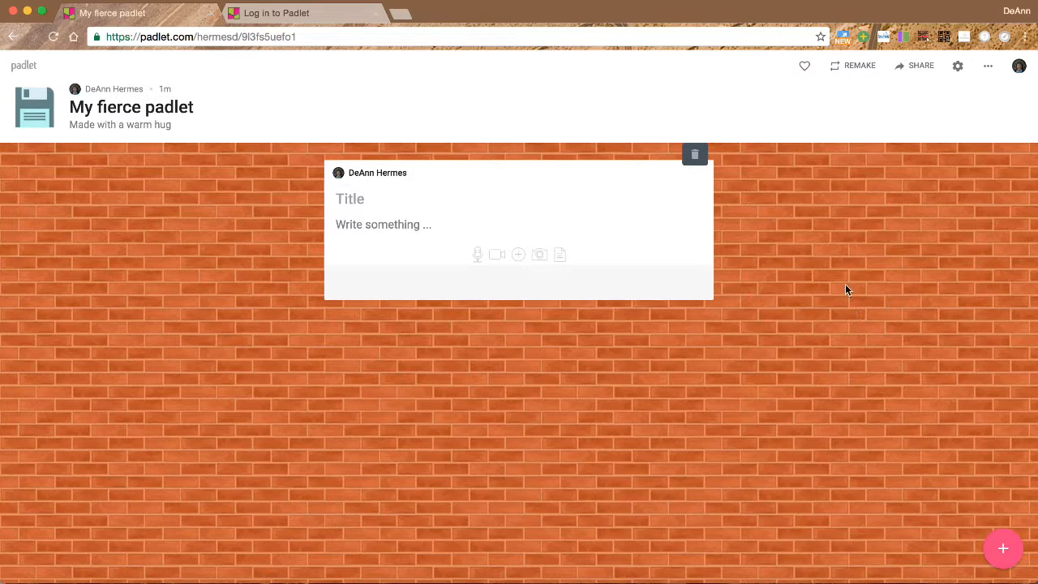
pyautogui.click(695, 156)
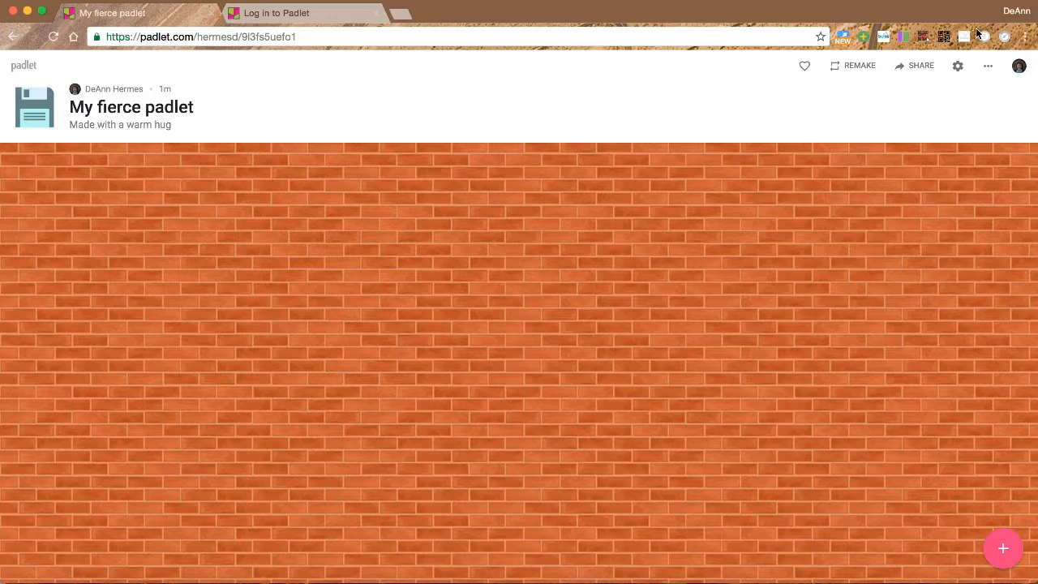
# Copy the link to the padlet from its sharing options, review the export formats and close the sharing settings
pyautogui.click(922, 68)
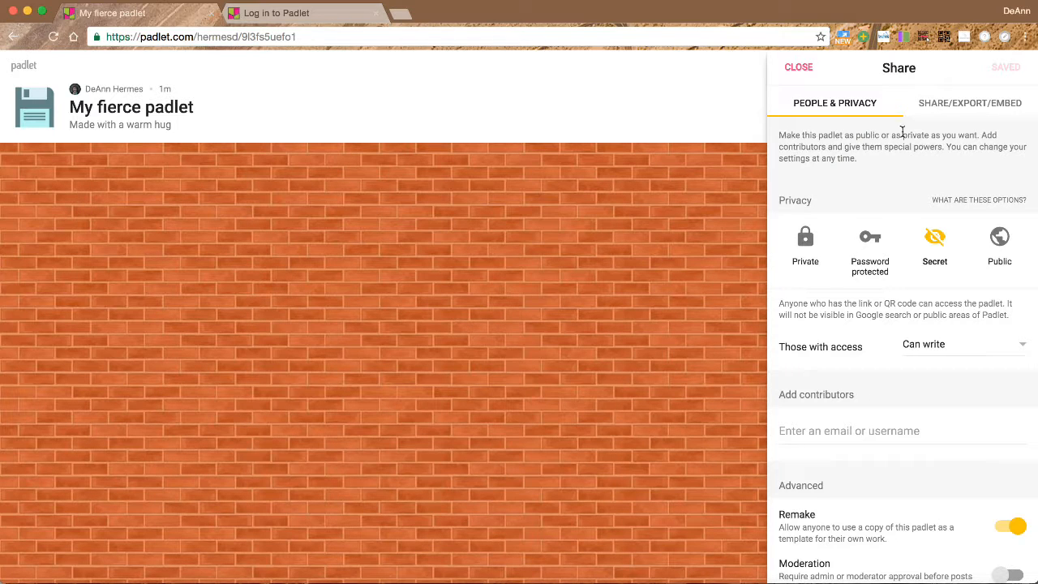
pyautogui.click(974, 108)
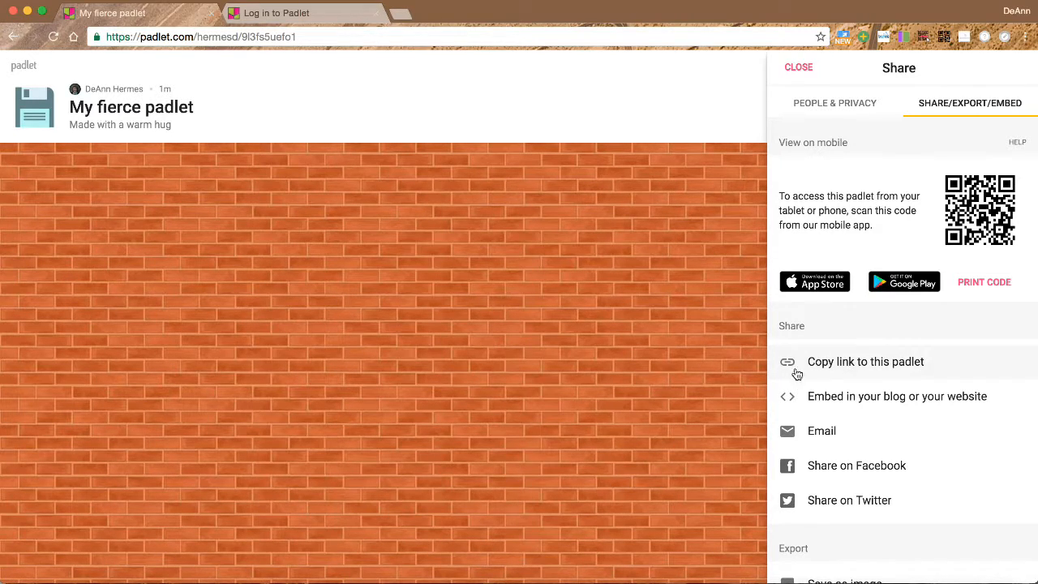
pyautogui.click(856, 367)
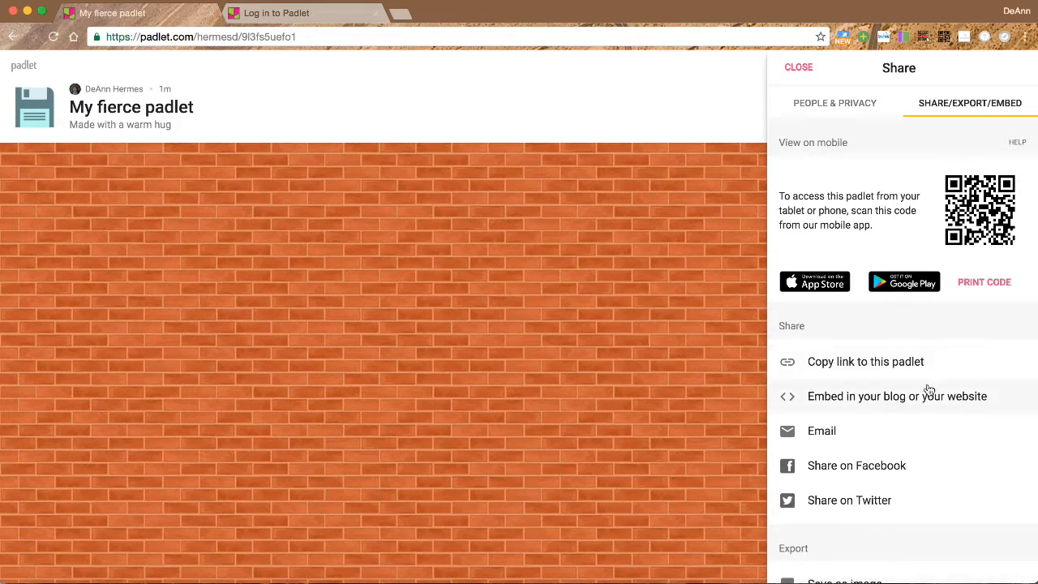
pyautogui.scroll(-5, 928, 410)
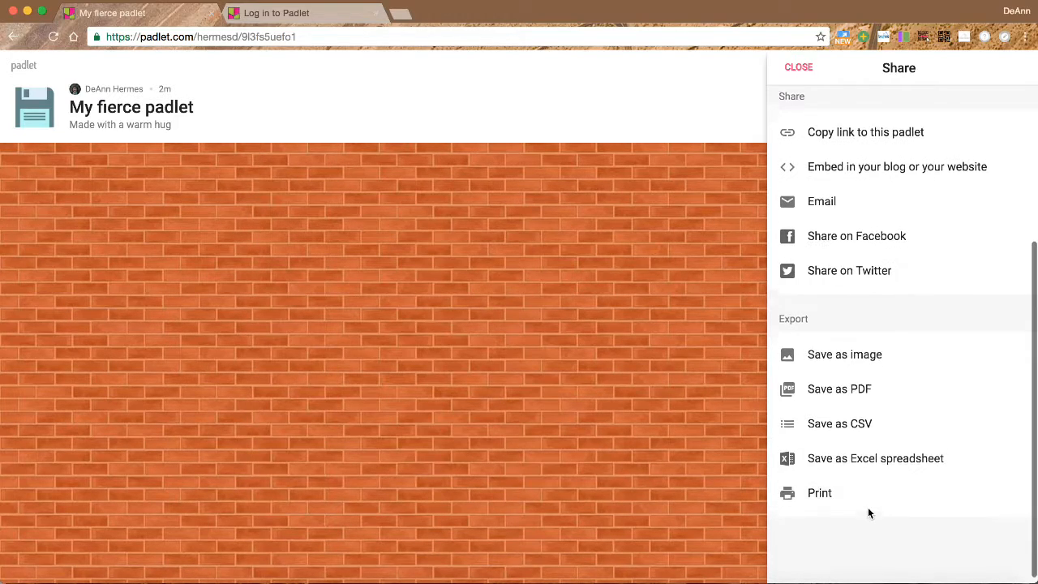
pyautogui.scroll(2, 867, 506)
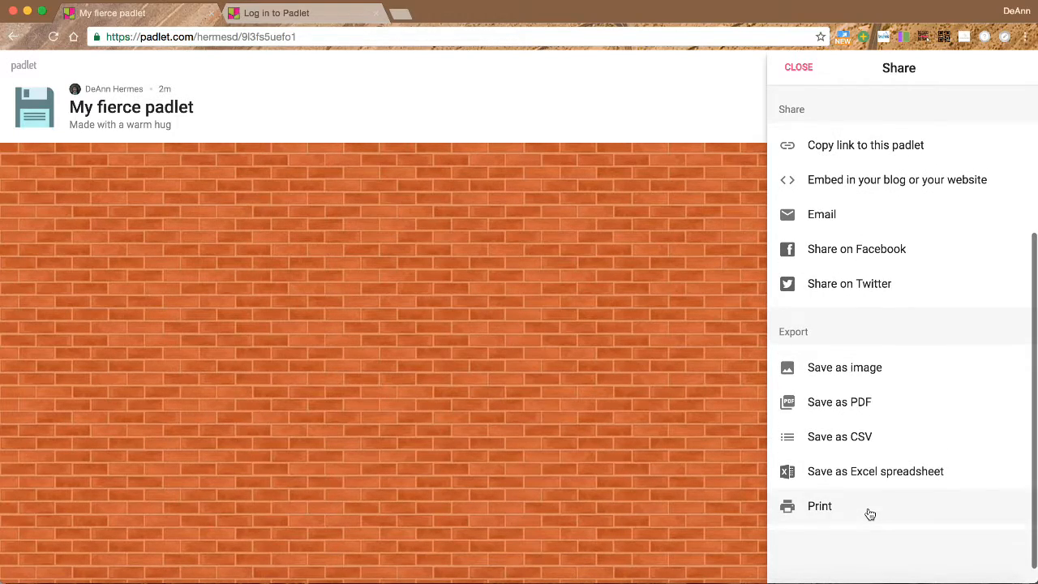
pyautogui.click(802, 68)
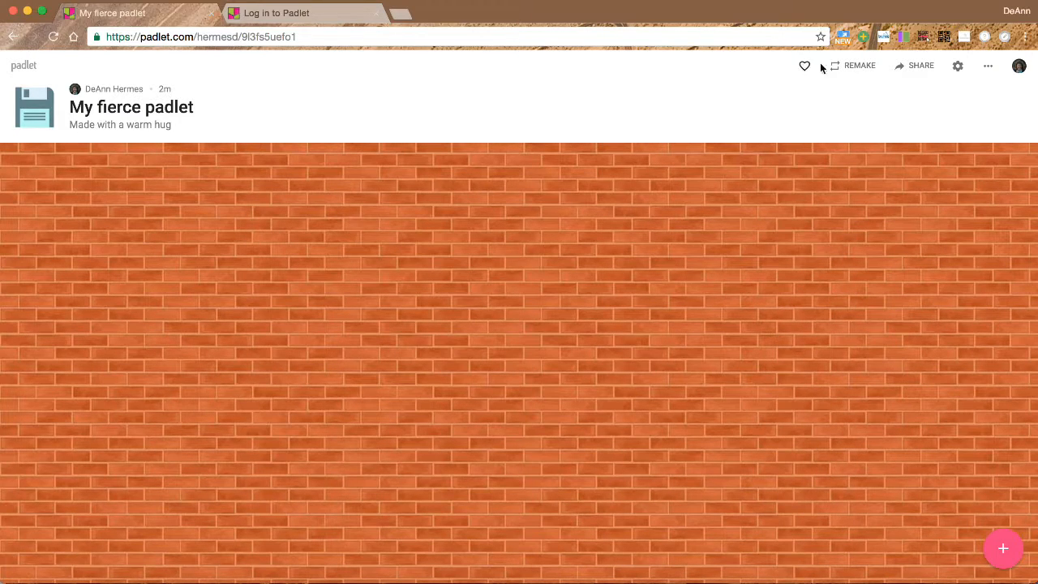
# Review the padlet's title, description, layout and wallpaper in its modify settings and close them without changes
pyautogui.click(957, 68)
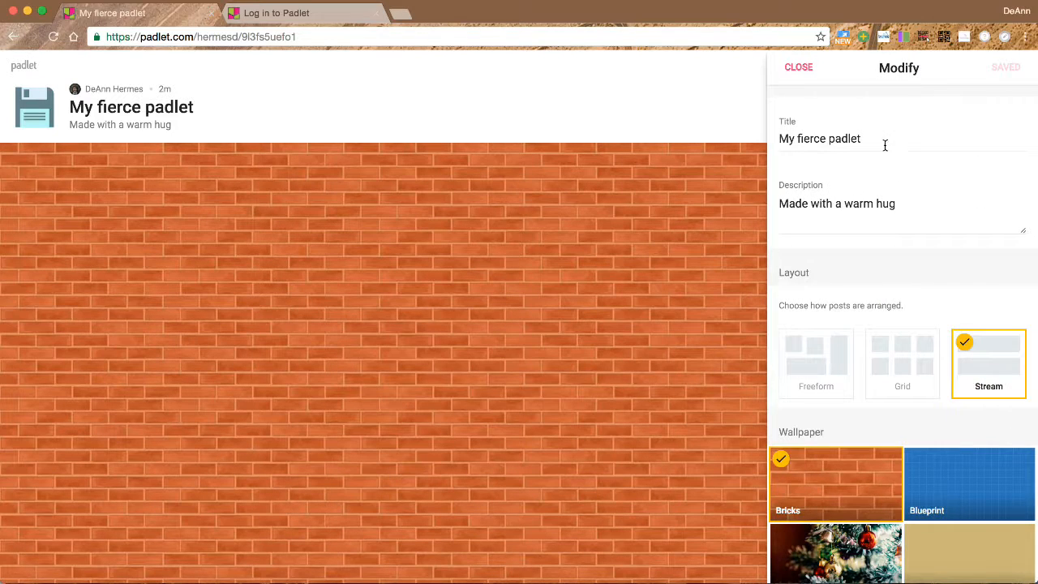
pyautogui.scroll(-5, 904, 183)
pyautogui.scroll(-1, 906, 187)
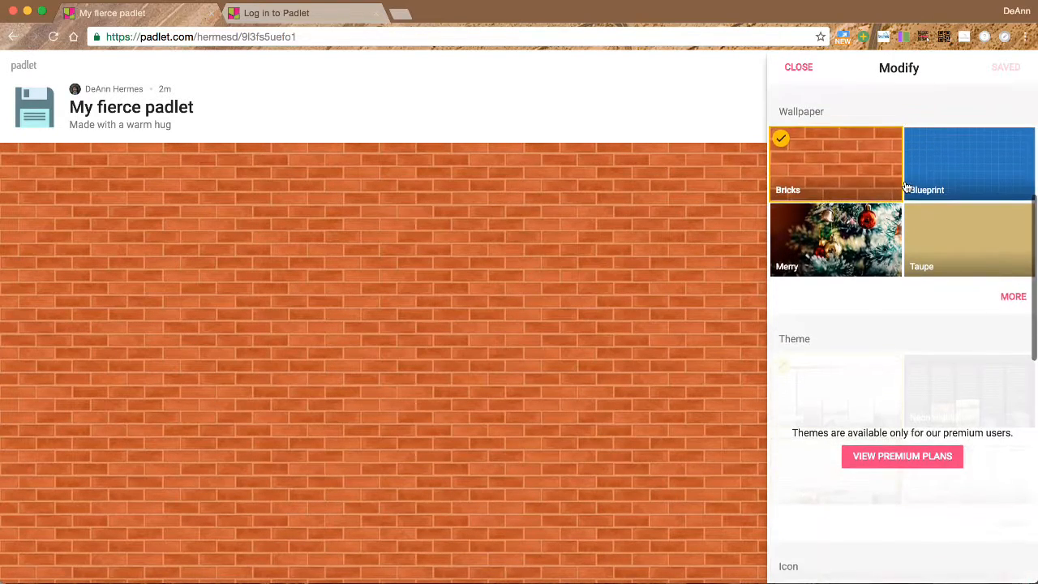
pyautogui.scroll(5, 906, 188)
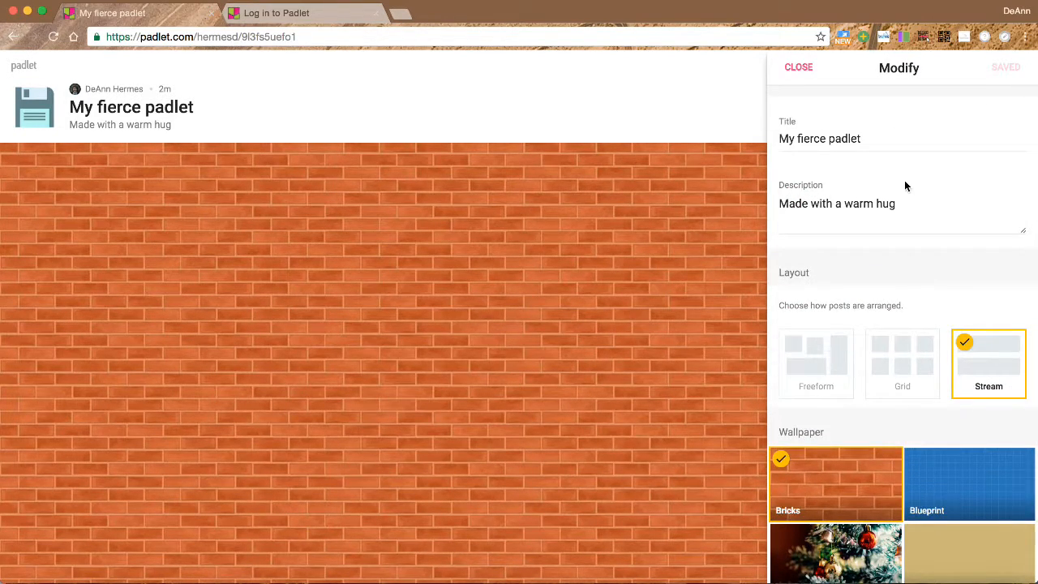
pyautogui.click(804, 70)
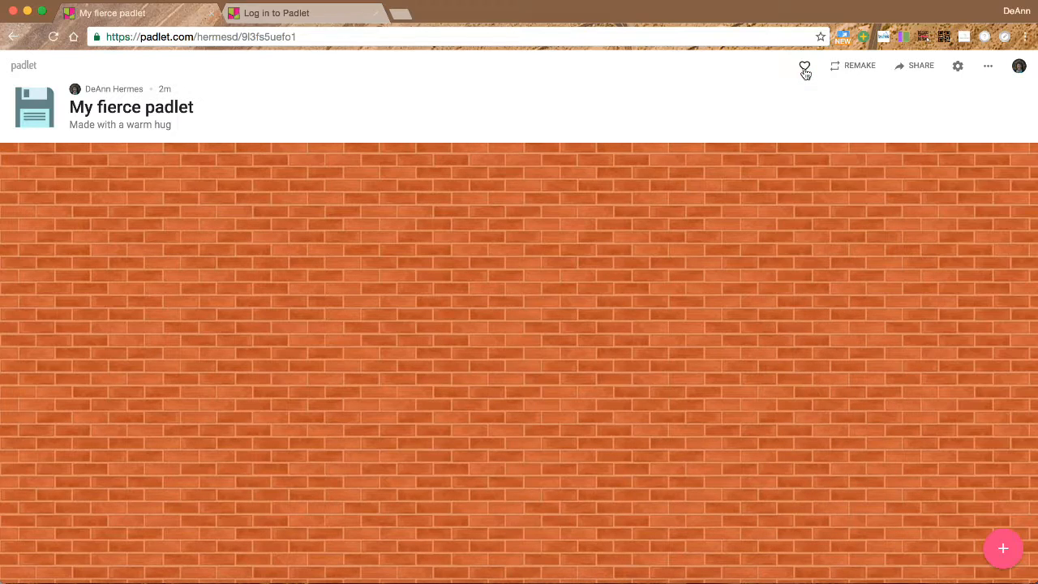